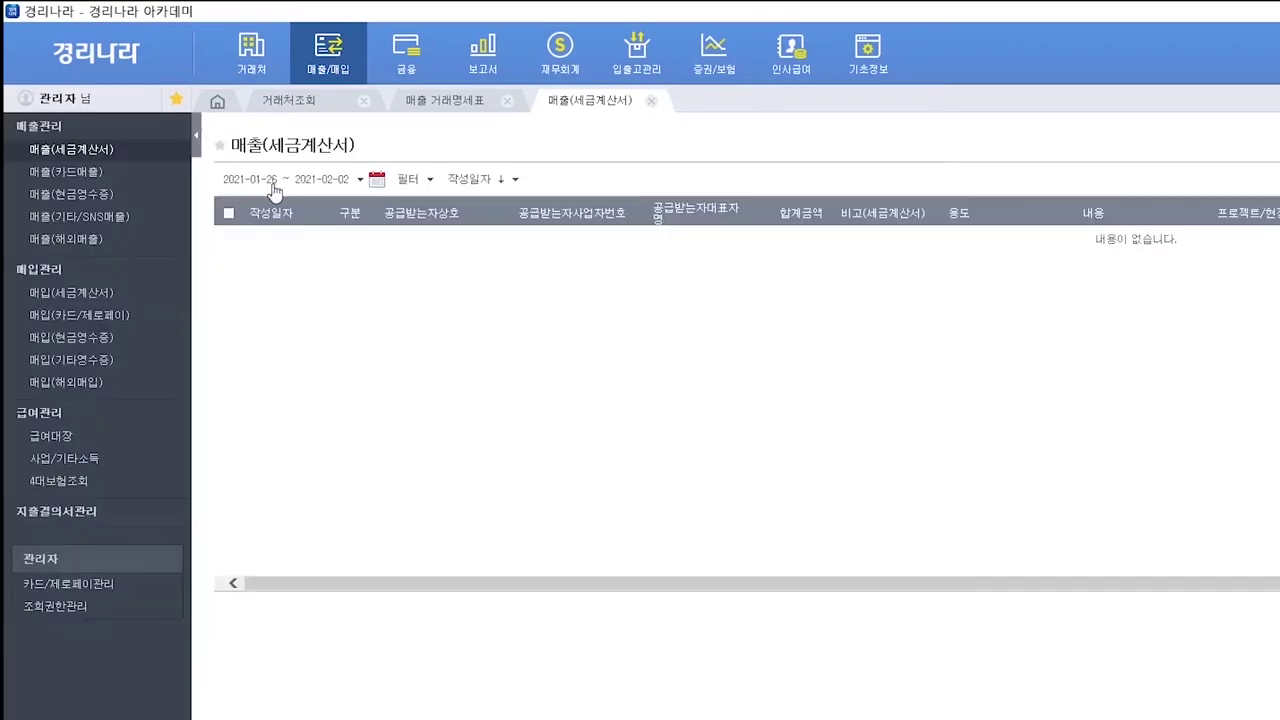
List the sales tax invoices from 2021-01-01 and examine the available filter and sort options.
left_click(270, 184)
left_click(381, 268)
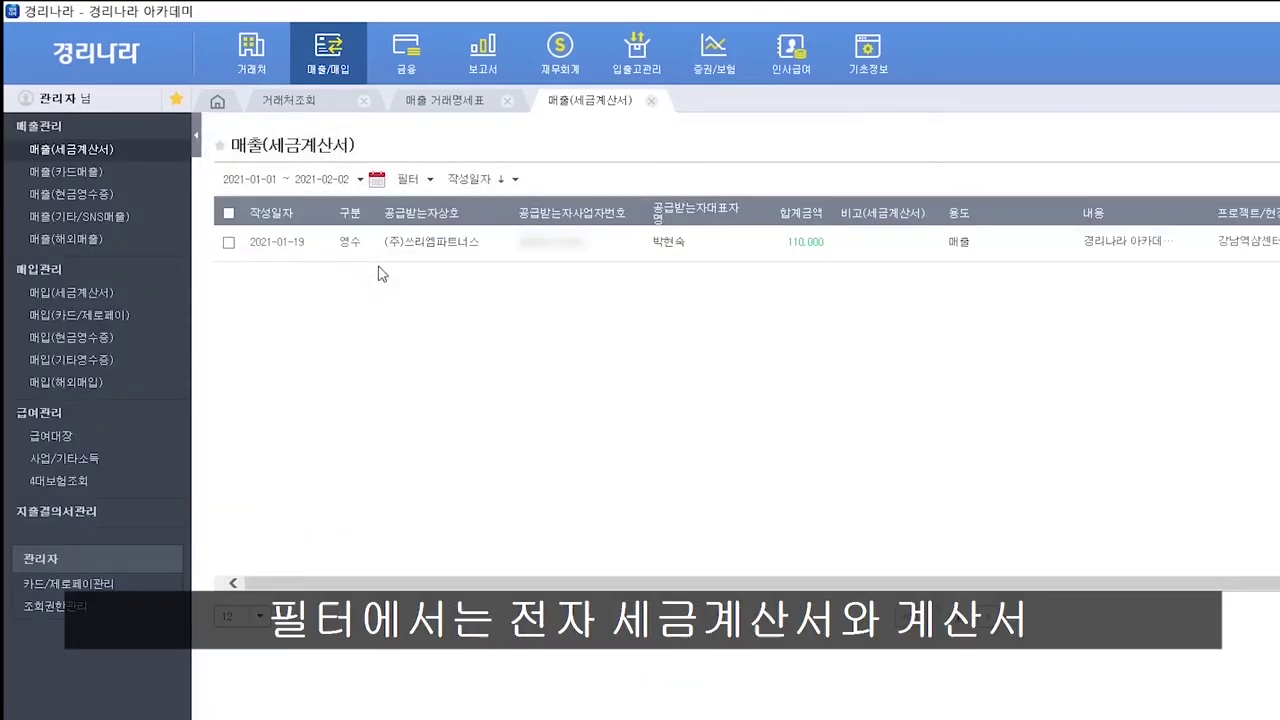
left_click(420, 182)
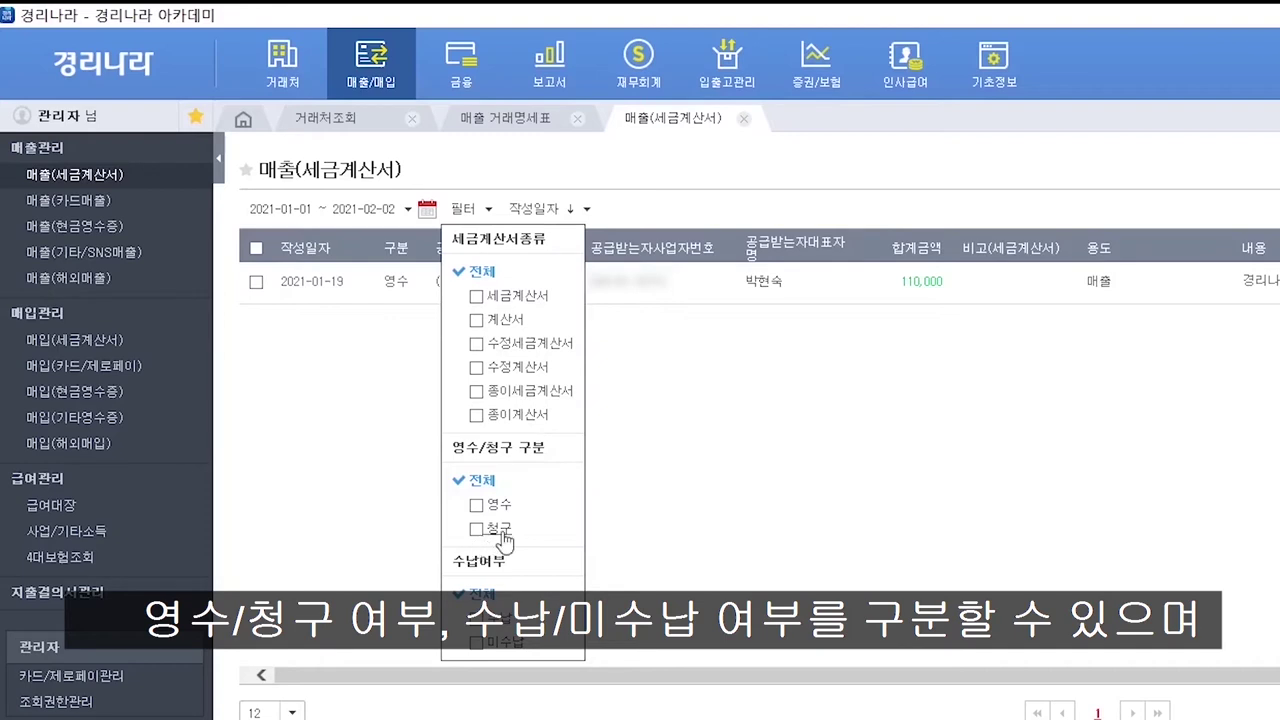
left_click(898, 430)
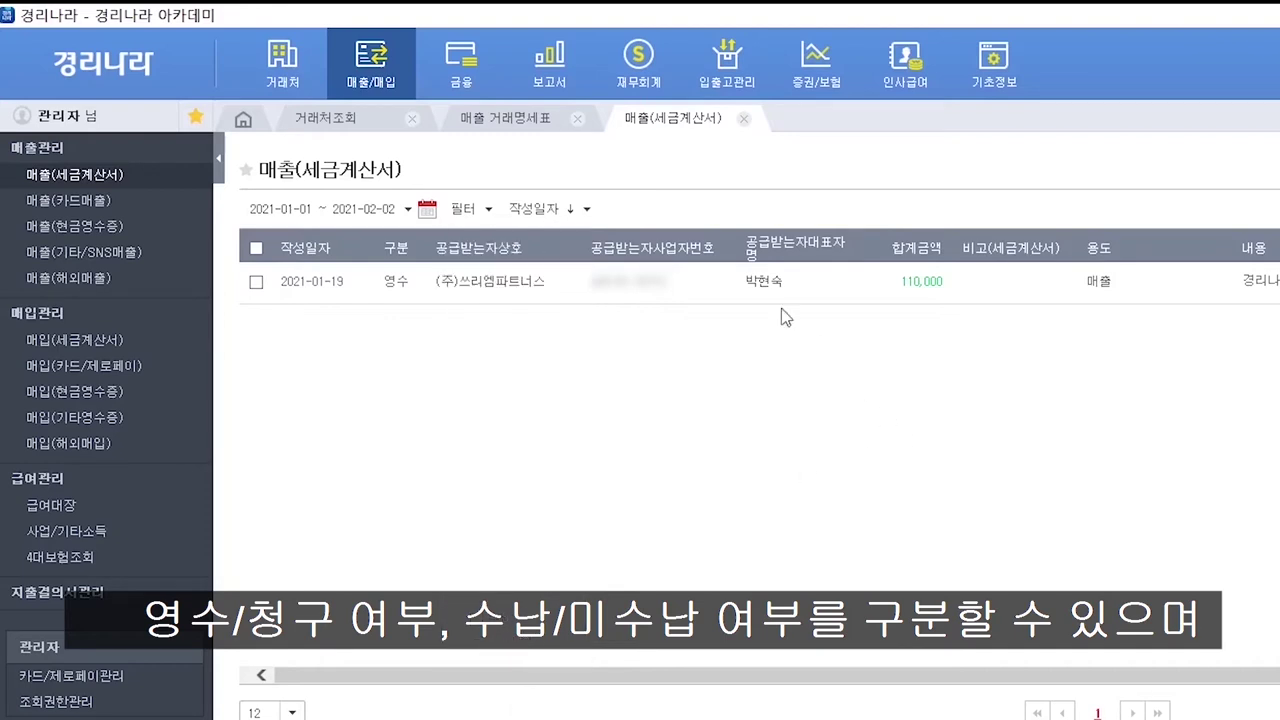
left_click(543, 221)
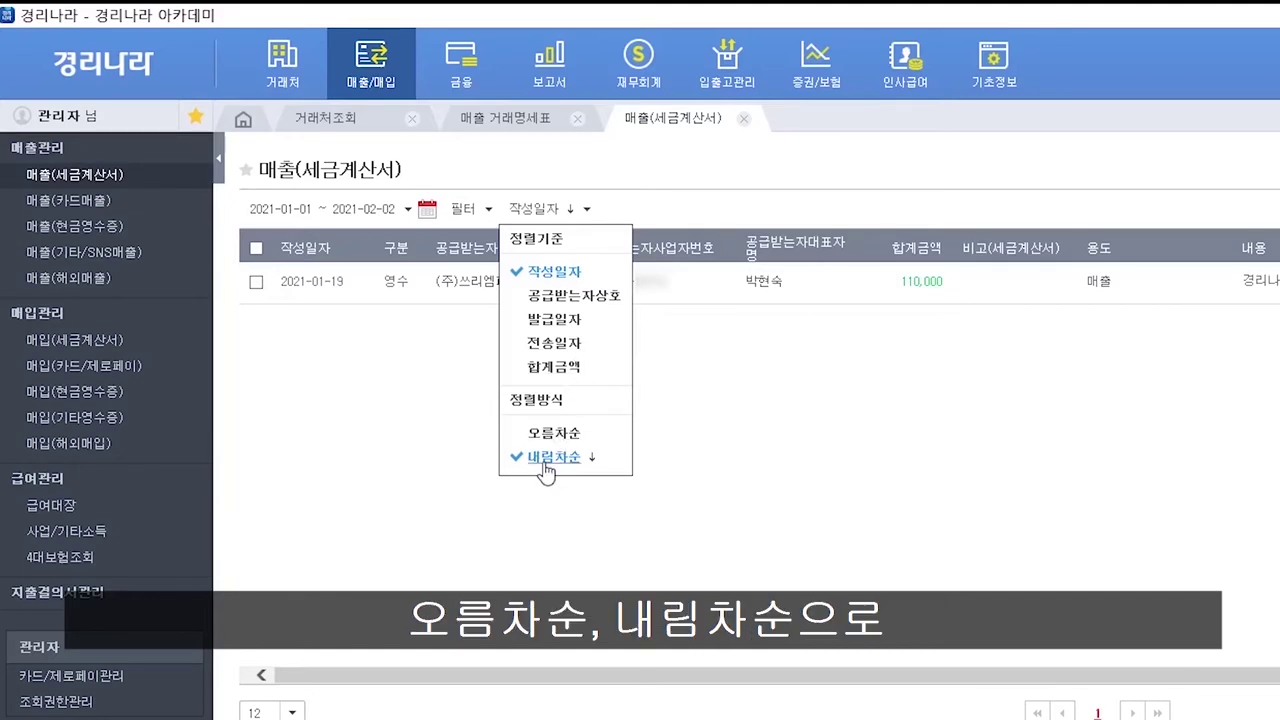
left_click(891, 476)
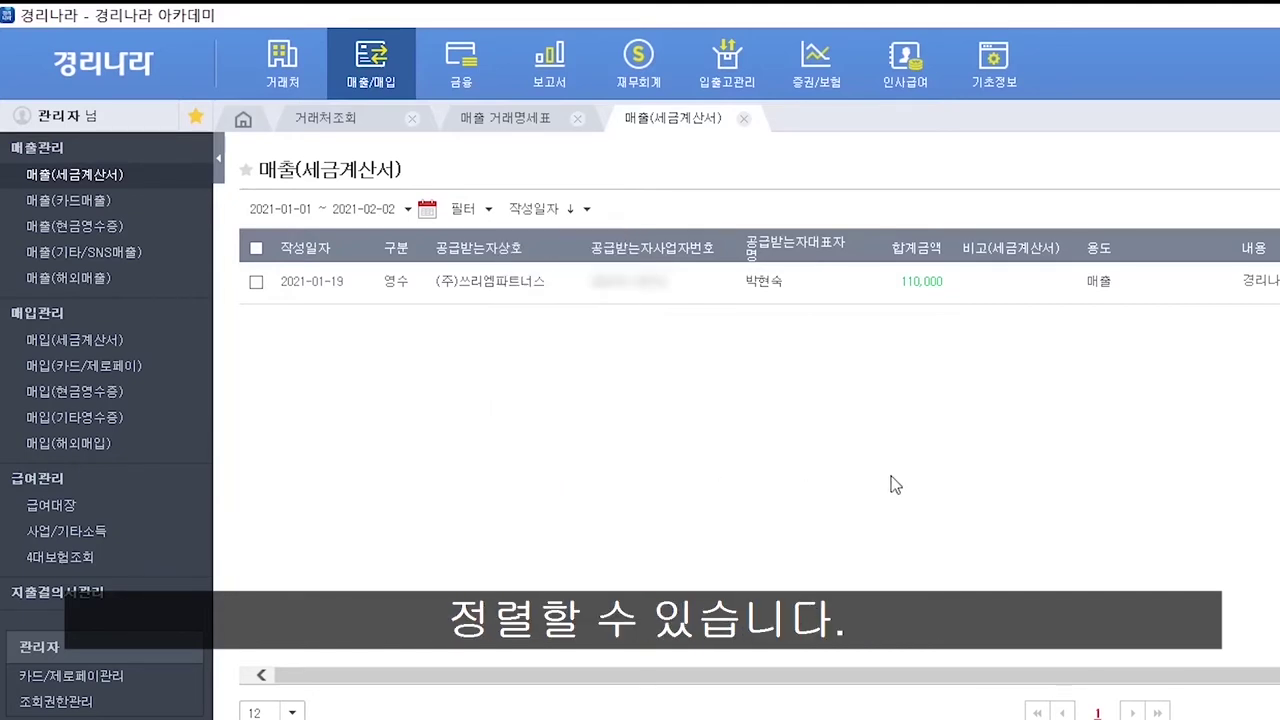
Set the sales tax invoice list's start date to 2020-01-01 and show 100 entries per page.
left_click(284, 211)
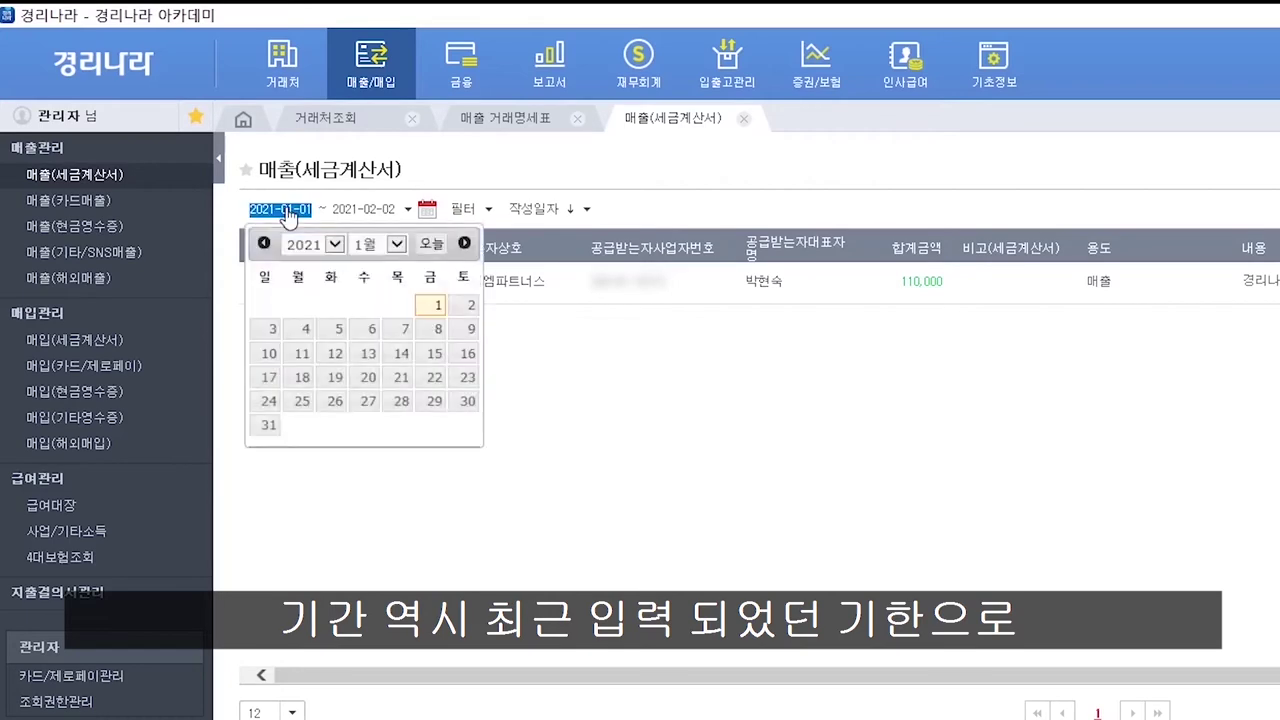
left_click(334, 244)
left_click(316, 228)
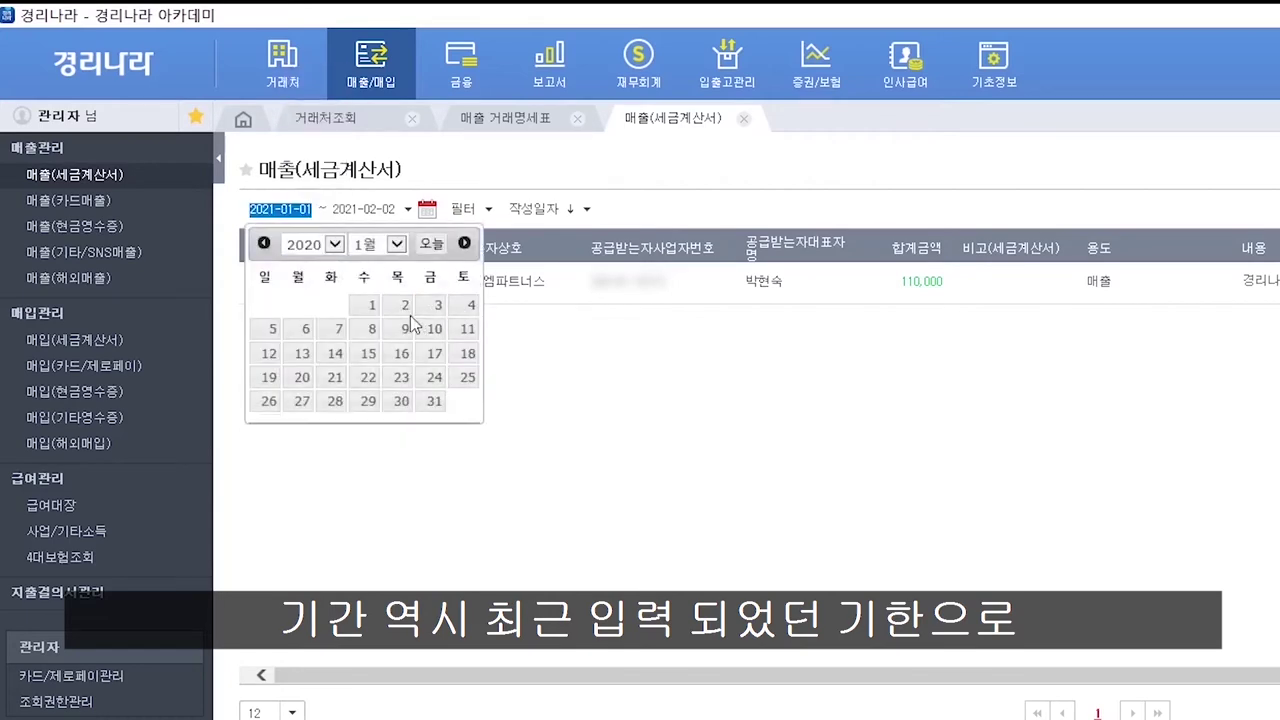
left_click(372, 305)
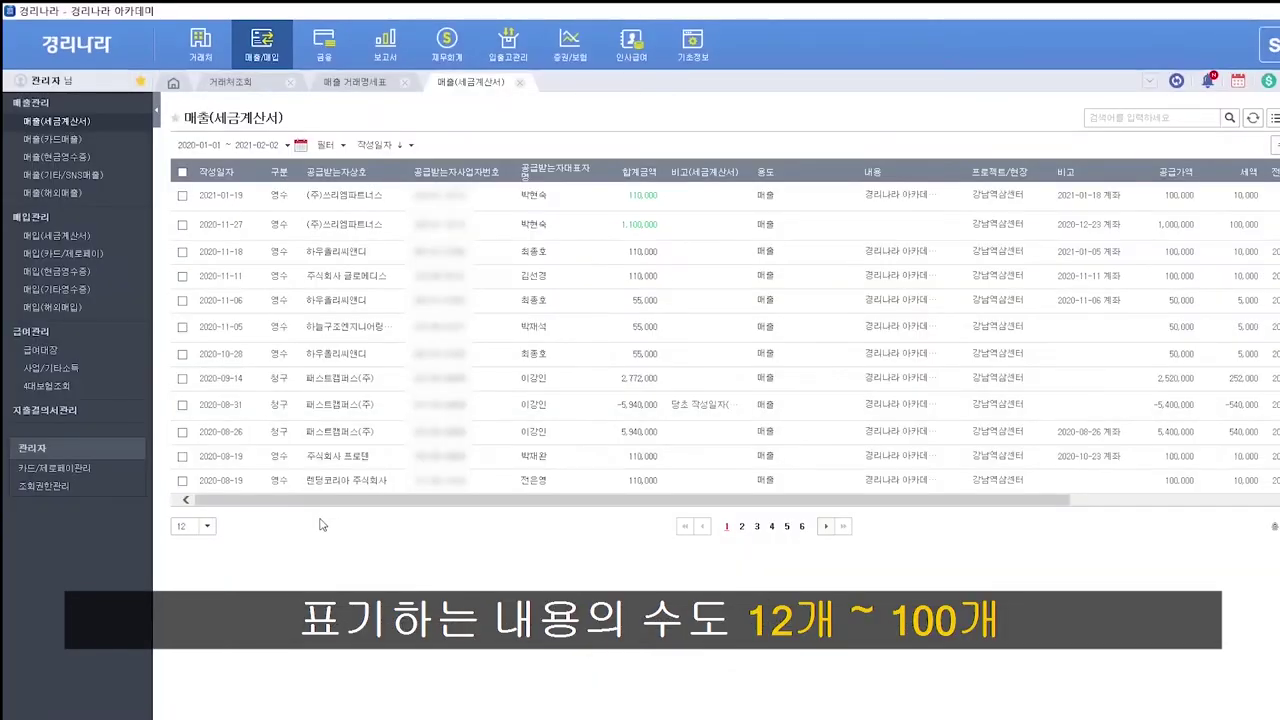
left_click(207, 526)
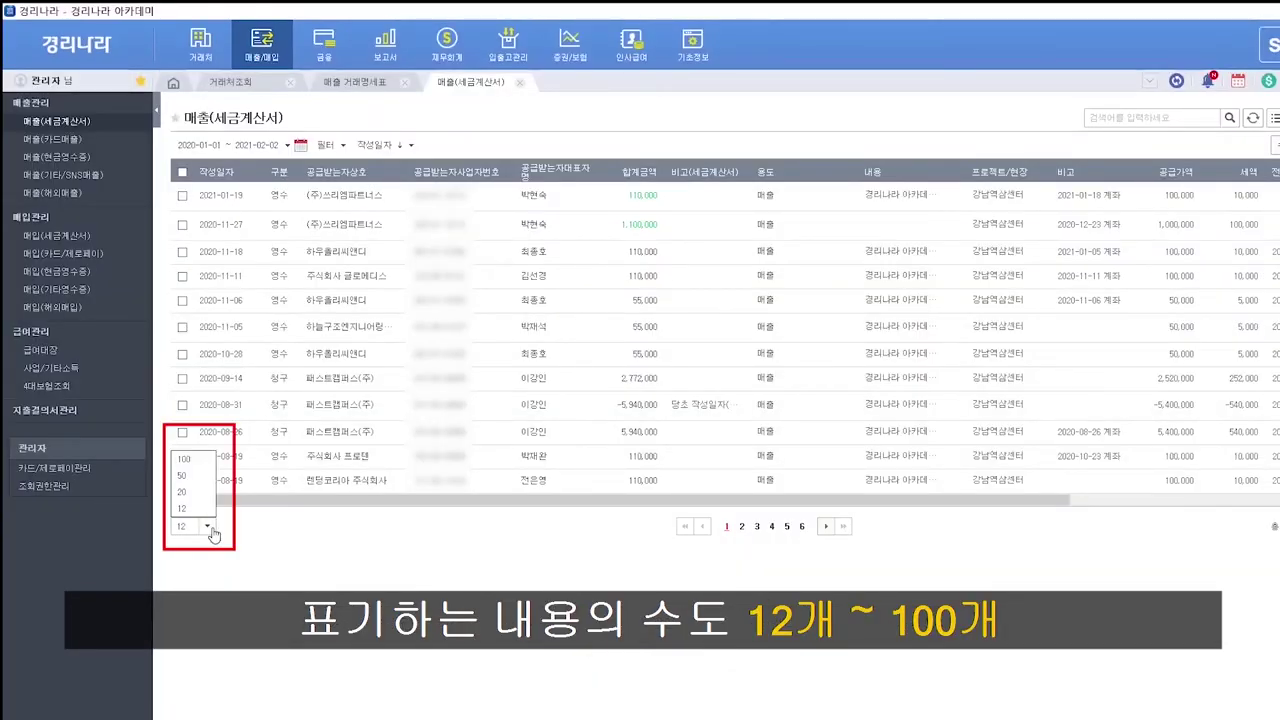
left_click(211, 460)
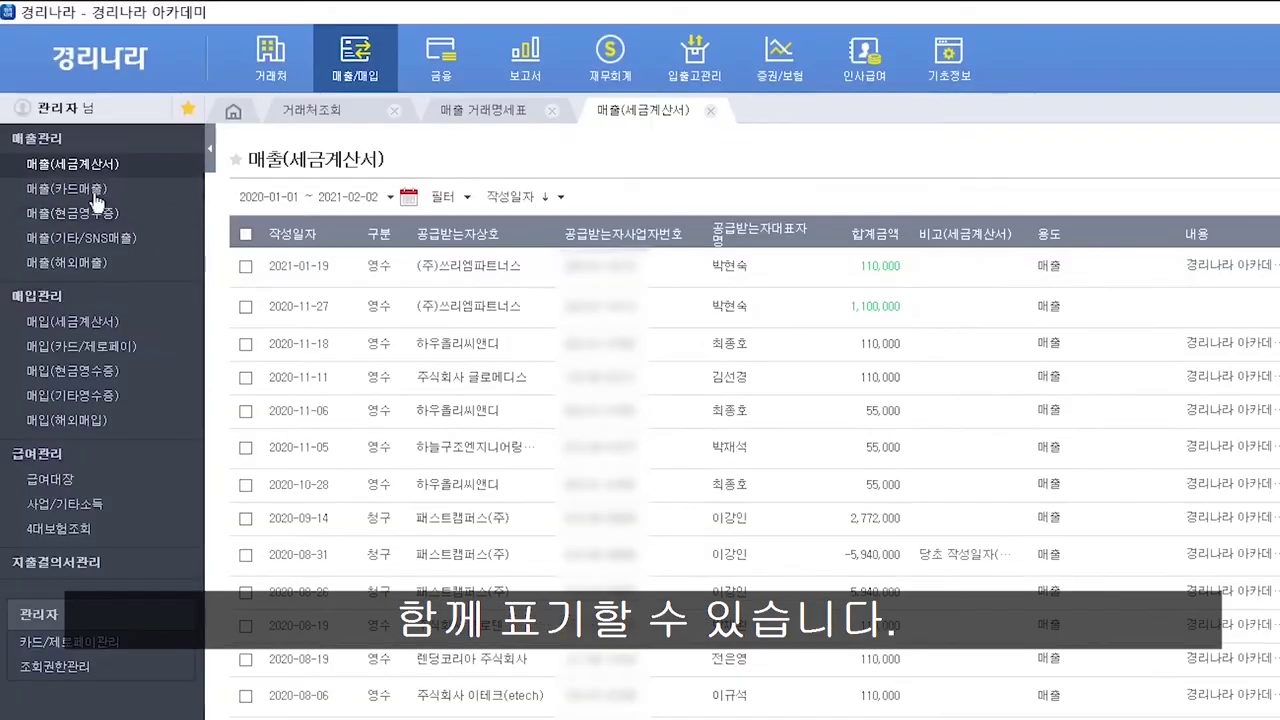
Open the card sales list, 매출(카드매출), and set its start date to 2021-01-01.
left_click(100, 190)
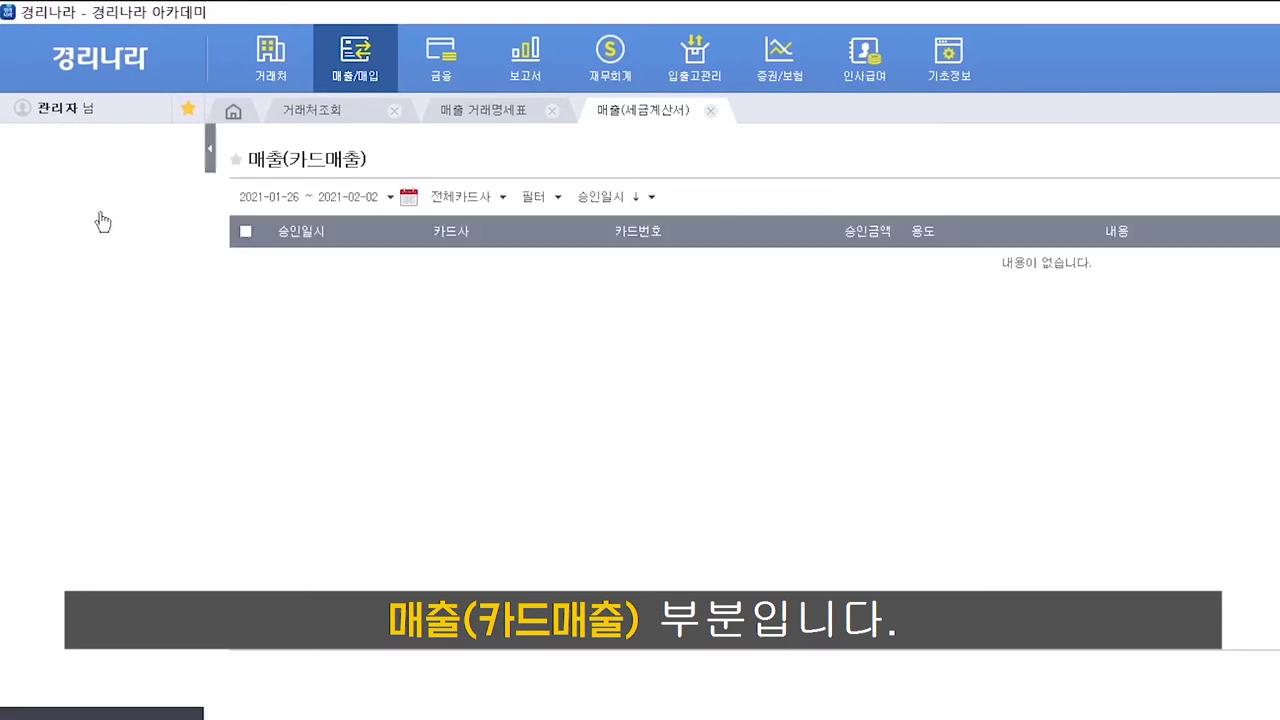
left_click(284, 199)
left_click(410, 290)
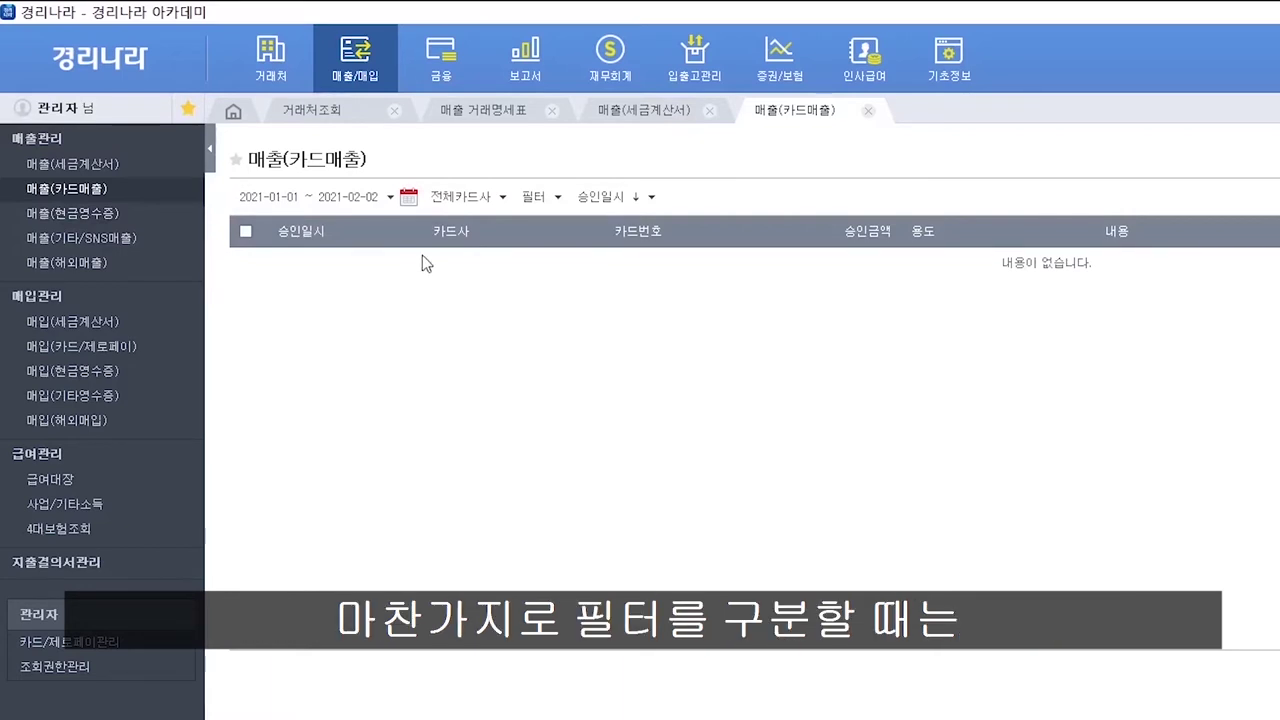
Examine the card company, approval status filter and sort options of the card sales list.
left_click(474, 199)
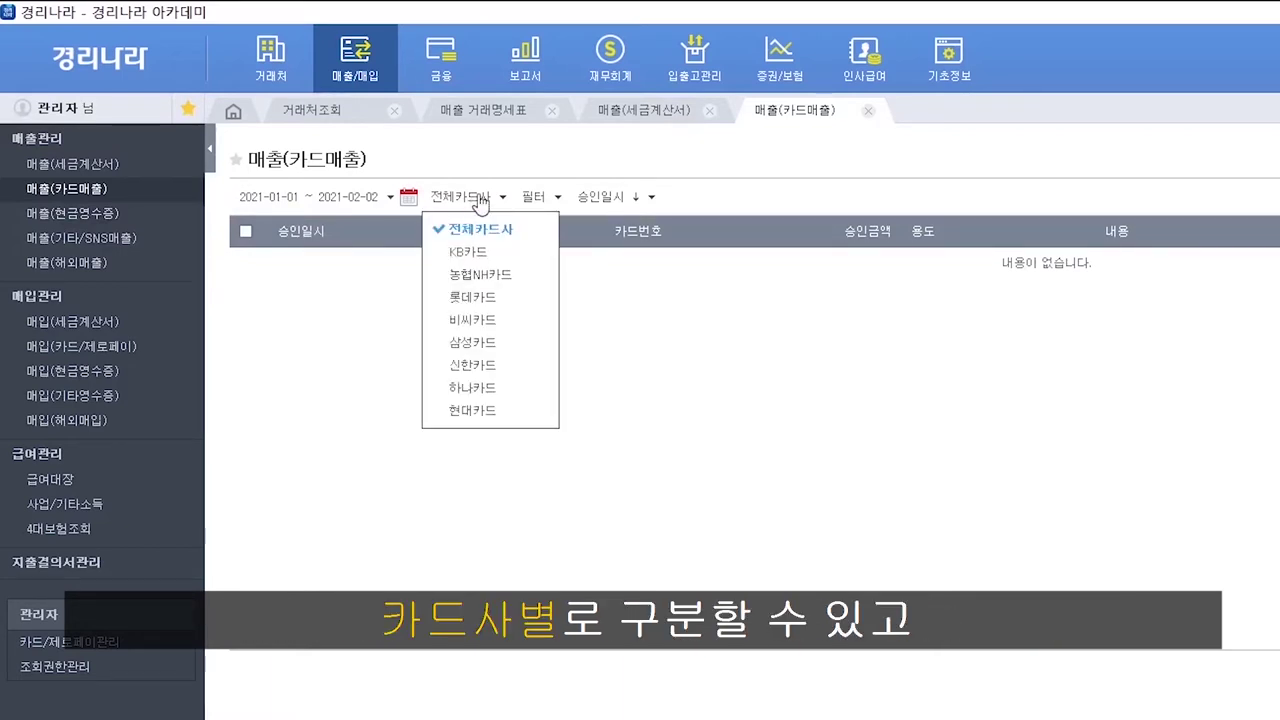
left_click(548, 198)
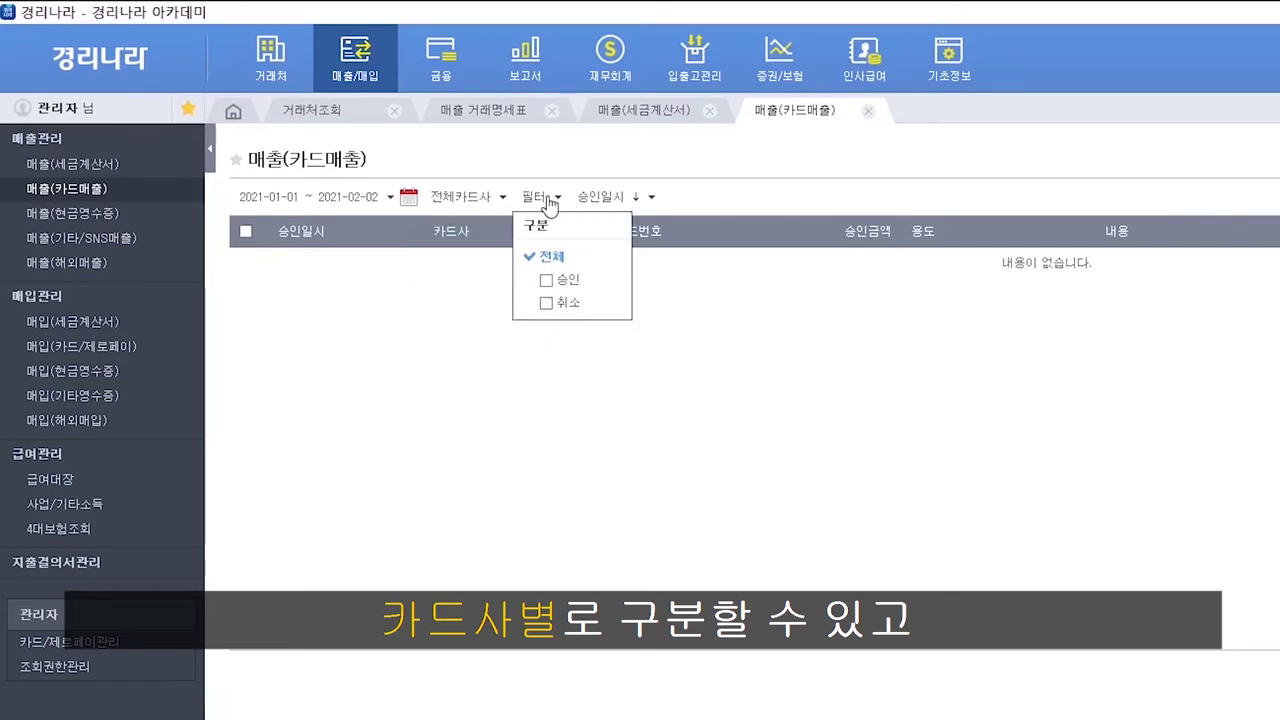
left_click(617, 198)
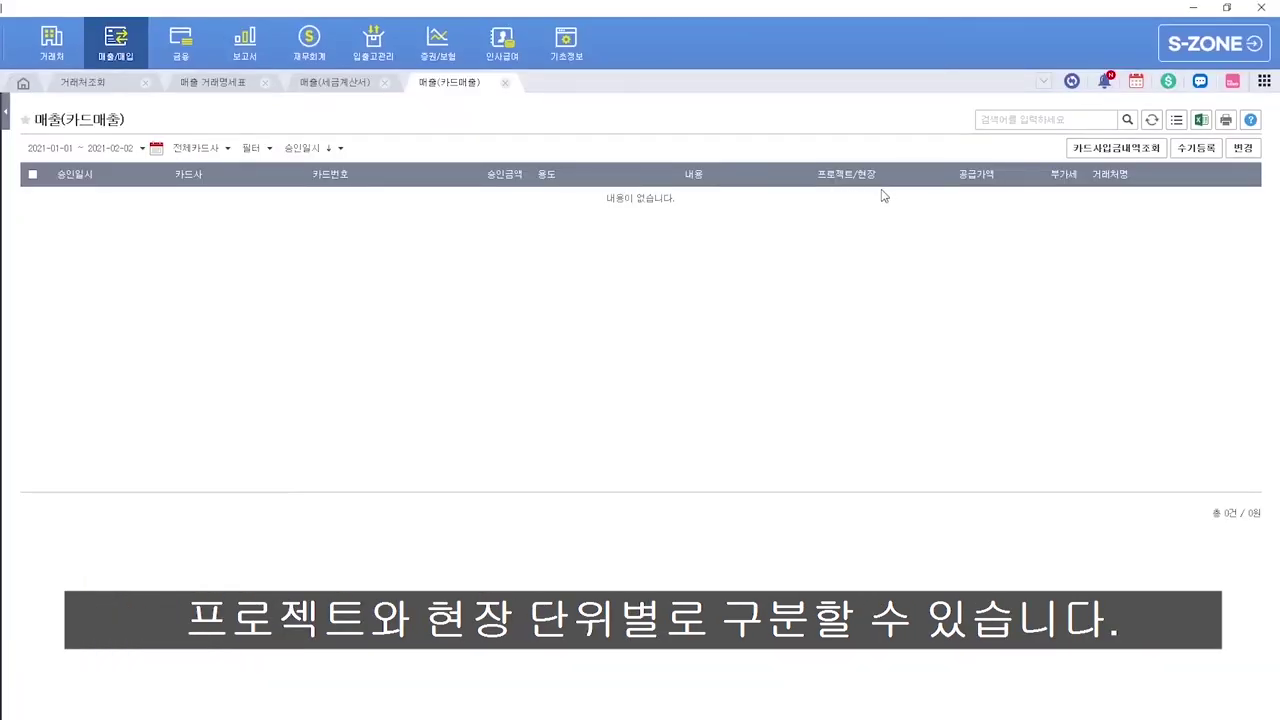
View the card company deposit history (카드사입금내역조회) for the card sales and close it.
left_click(1128, 148)
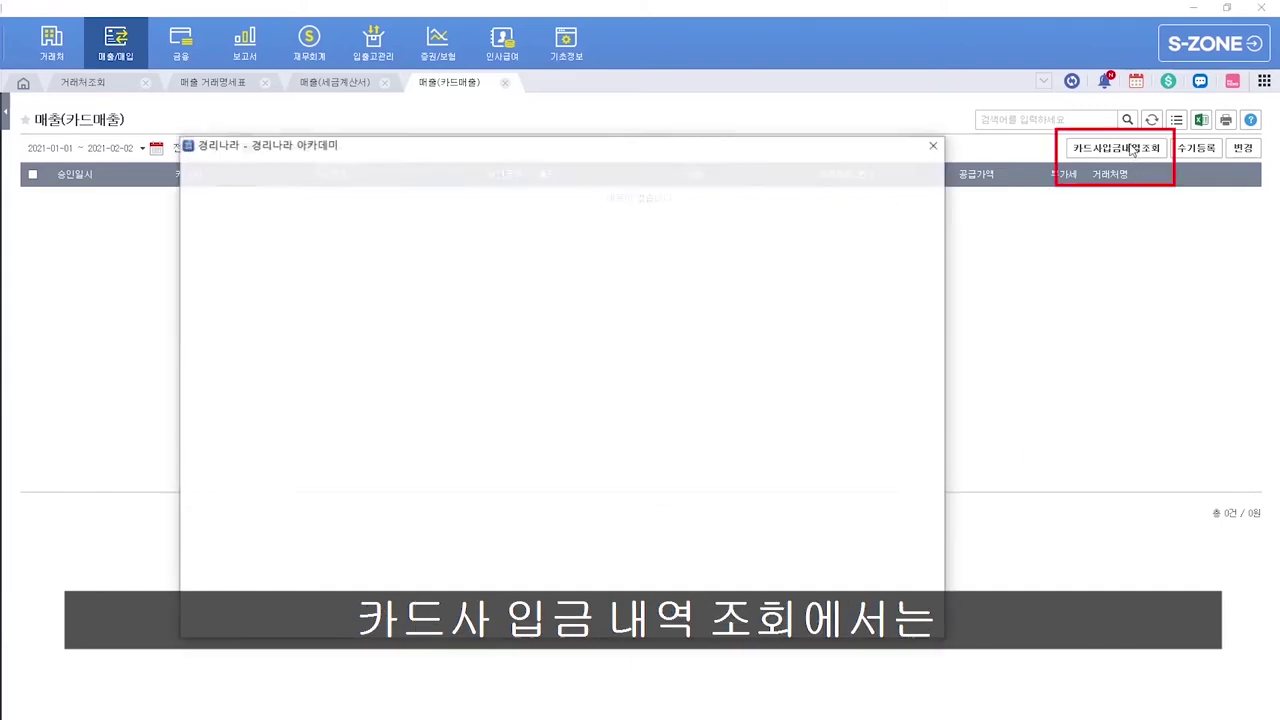
left_click(370, 428)
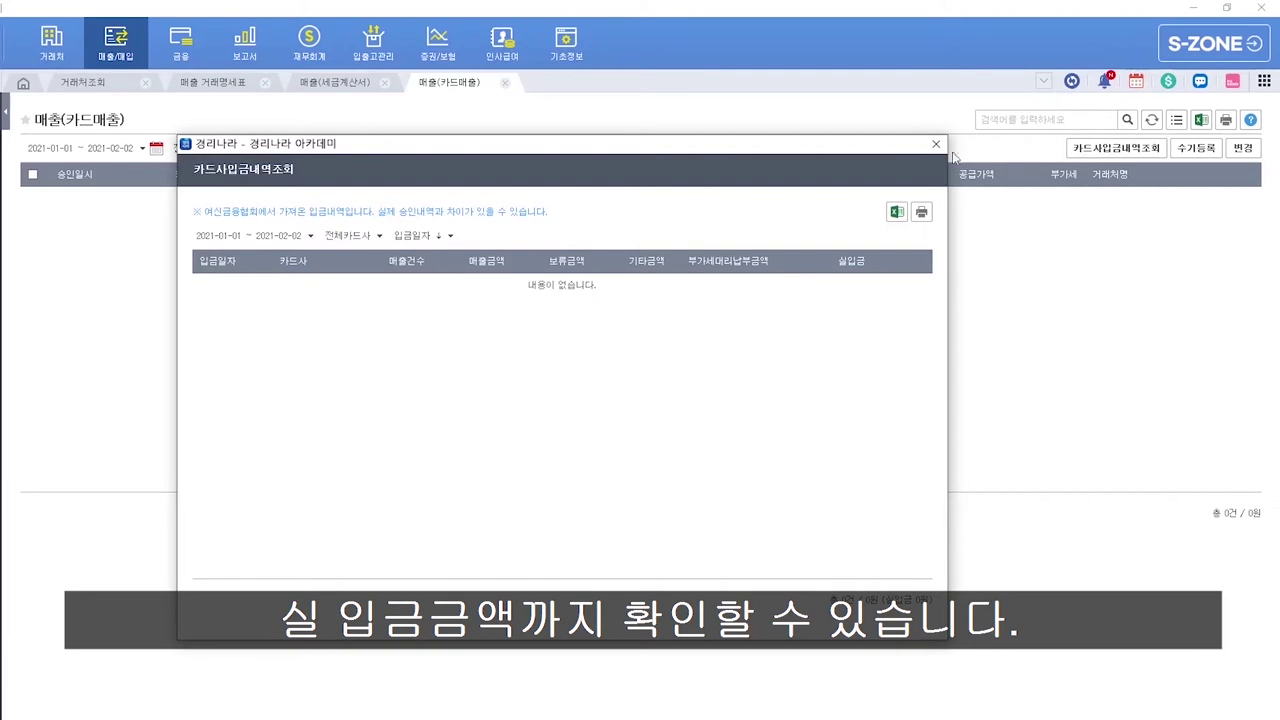
left_click(933, 149)
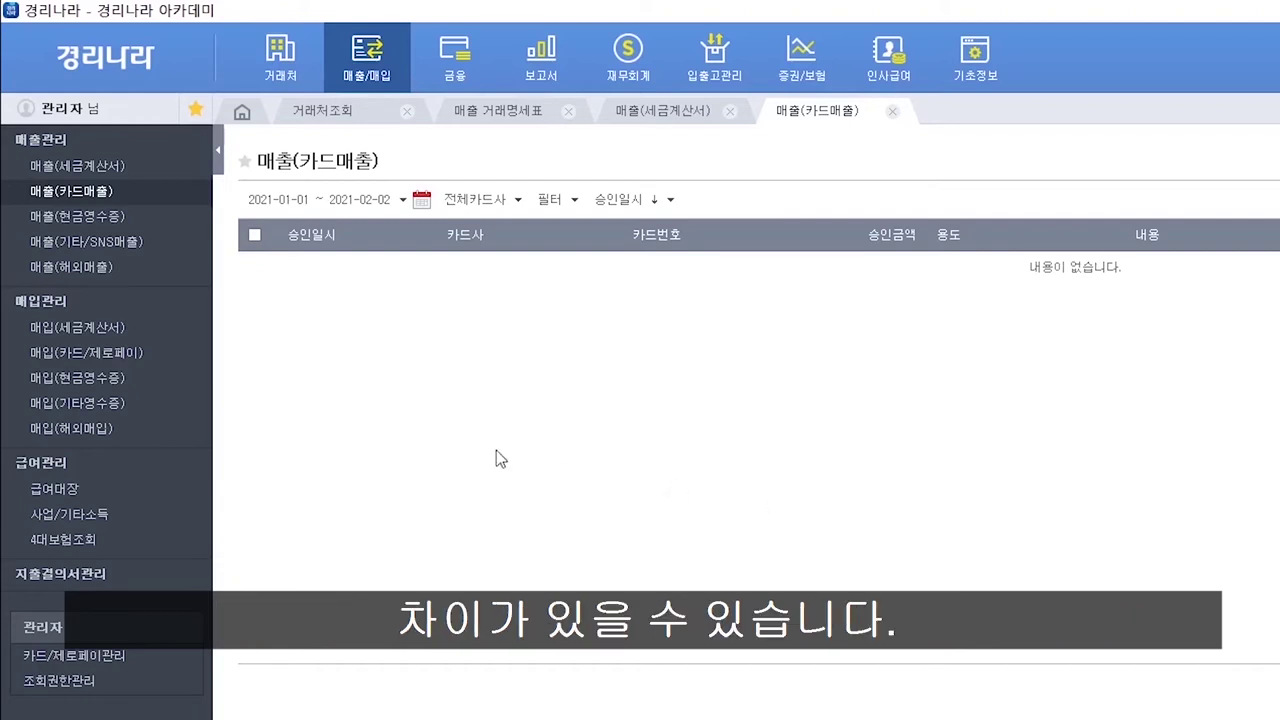
Open the cash receipt sales list, 매출(현금영수증), and examine its filter and sort options.
left_click(77, 216)
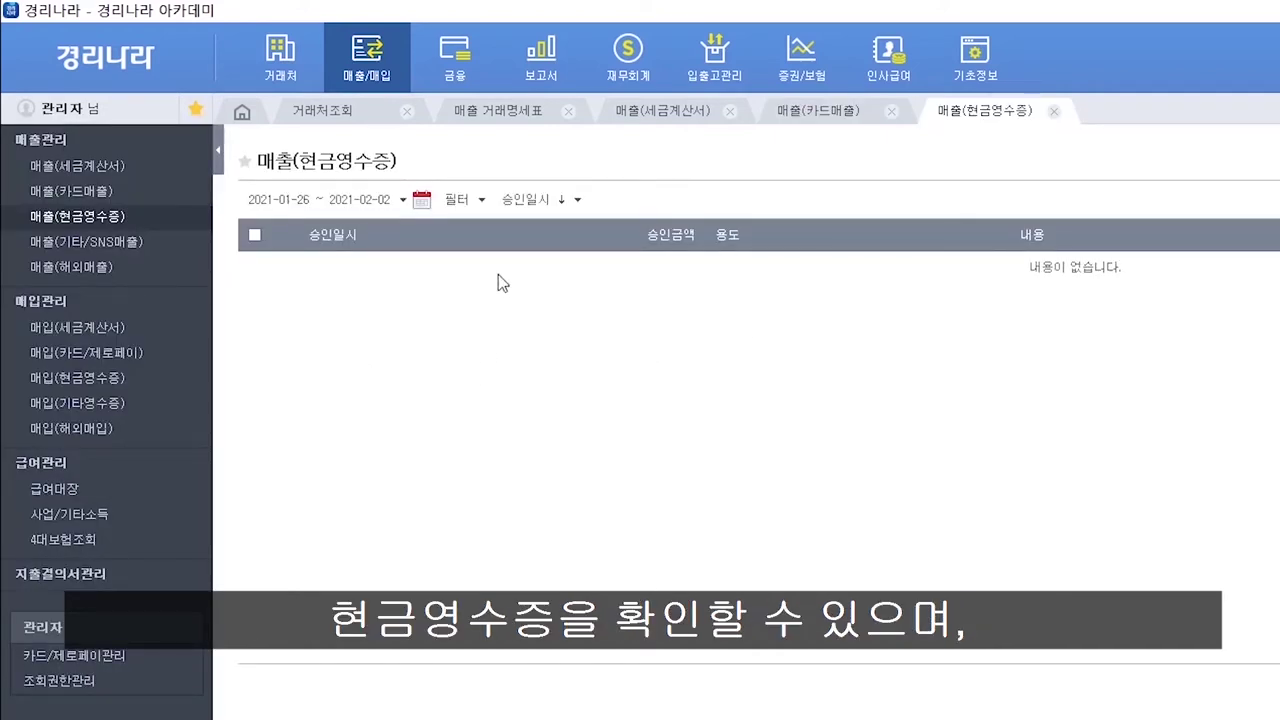
left_click(476, 204)
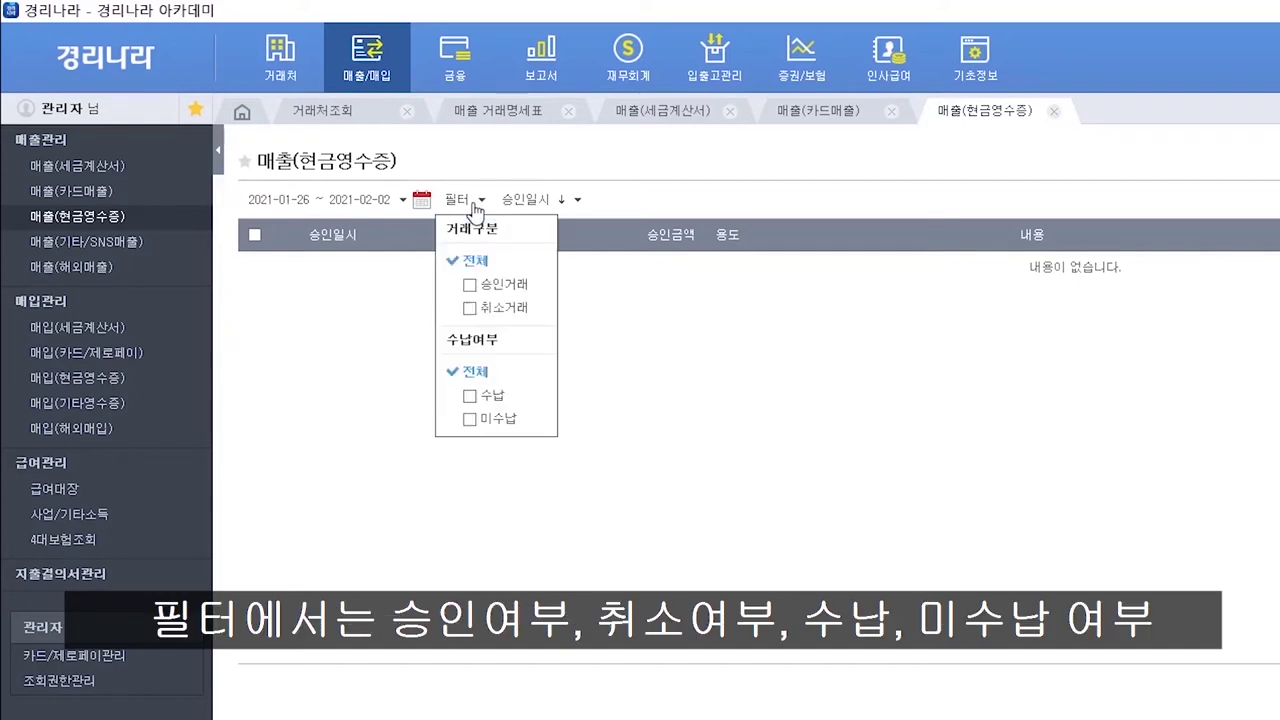
left_click(558, 203)
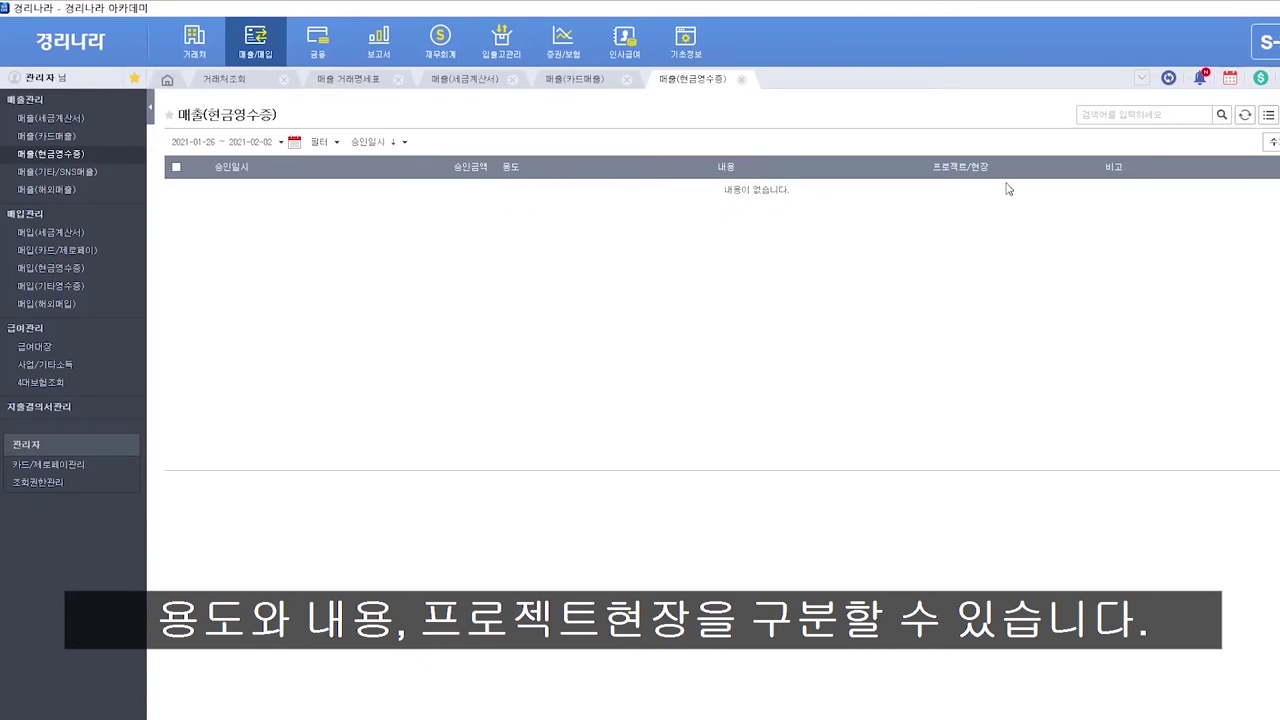
Open 매출(기타/SNS매출) and start a manual 기타매출 entry dated 2021-02-02.
left_click(74, 174)
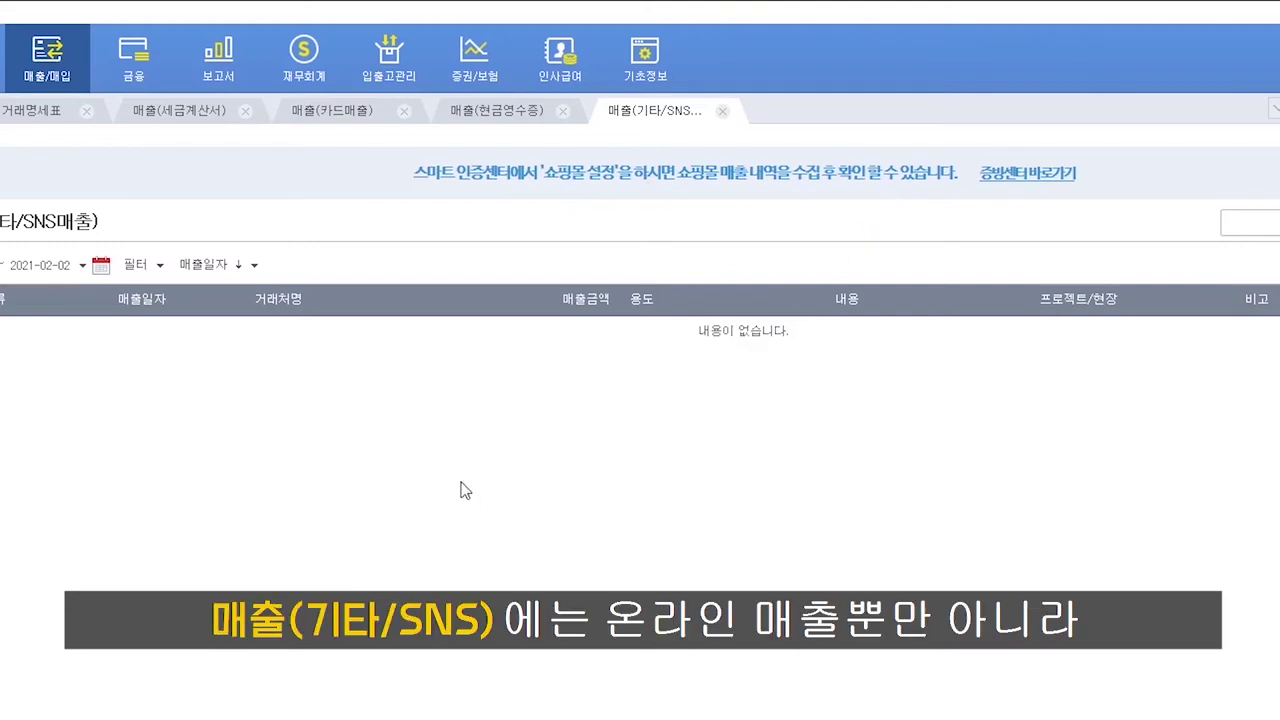
left_click(1192, 209)
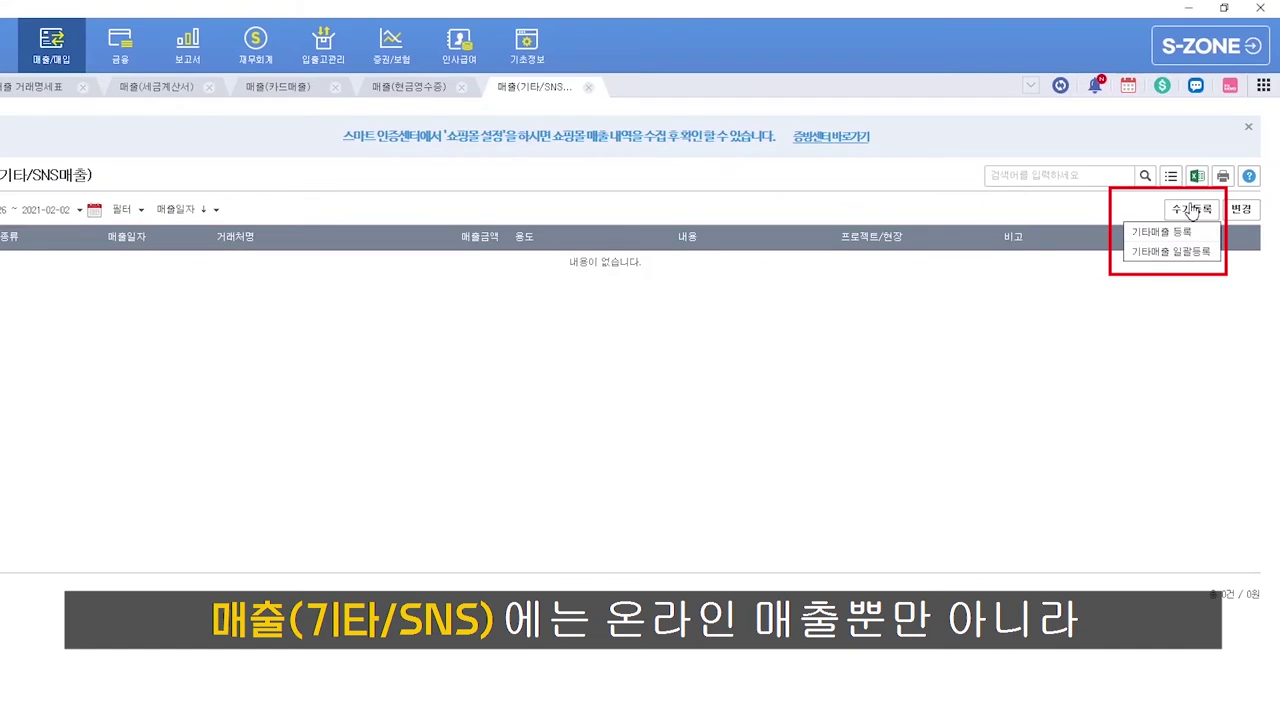
left_click(1159, 234)
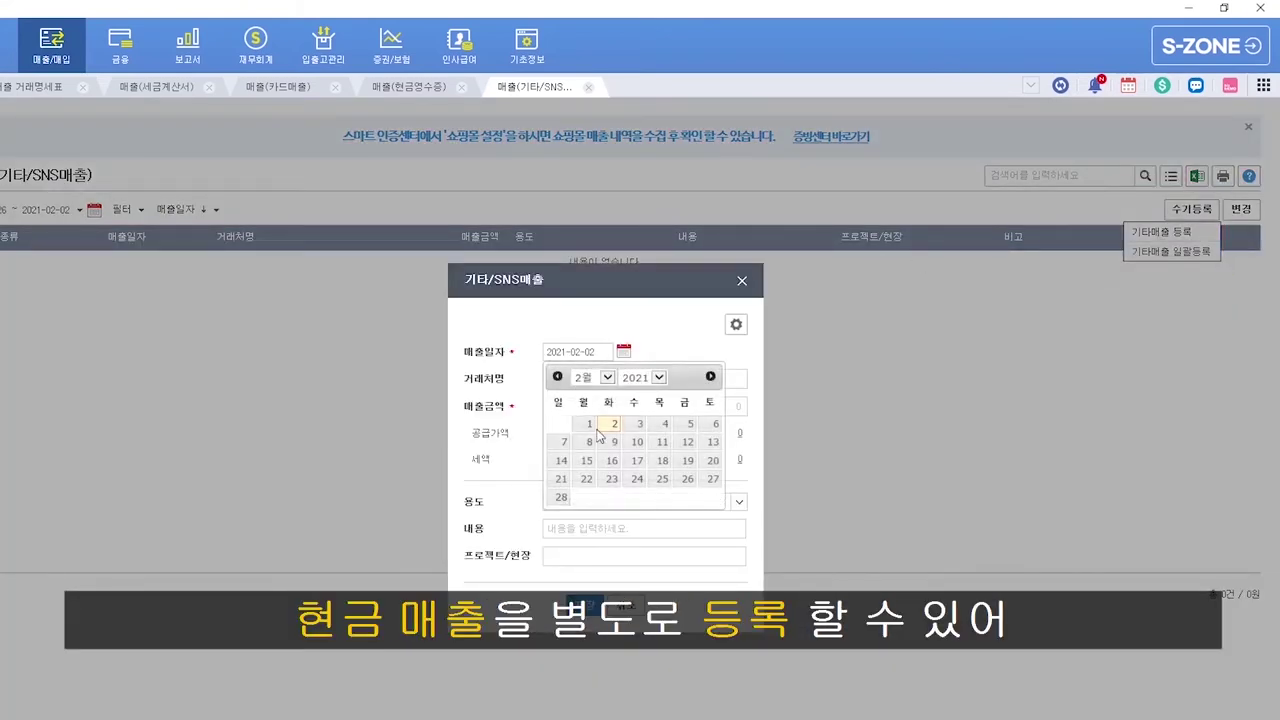
left_click(600, 436)
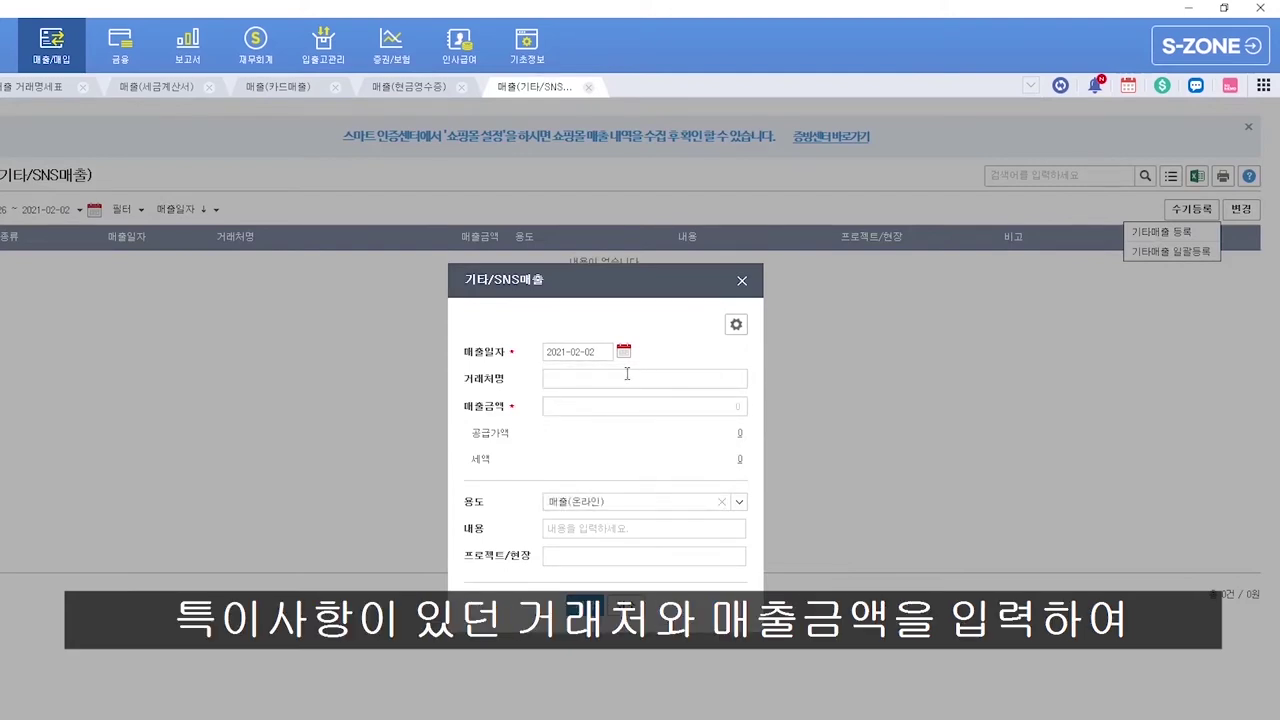
Enter a sales amount of 1,000,000 and 현금매출 as the client name in the 기타/SNS매출 entry.
key("Tab")
type("1,000,000")
left_click(598, 381)
type("현금매출")
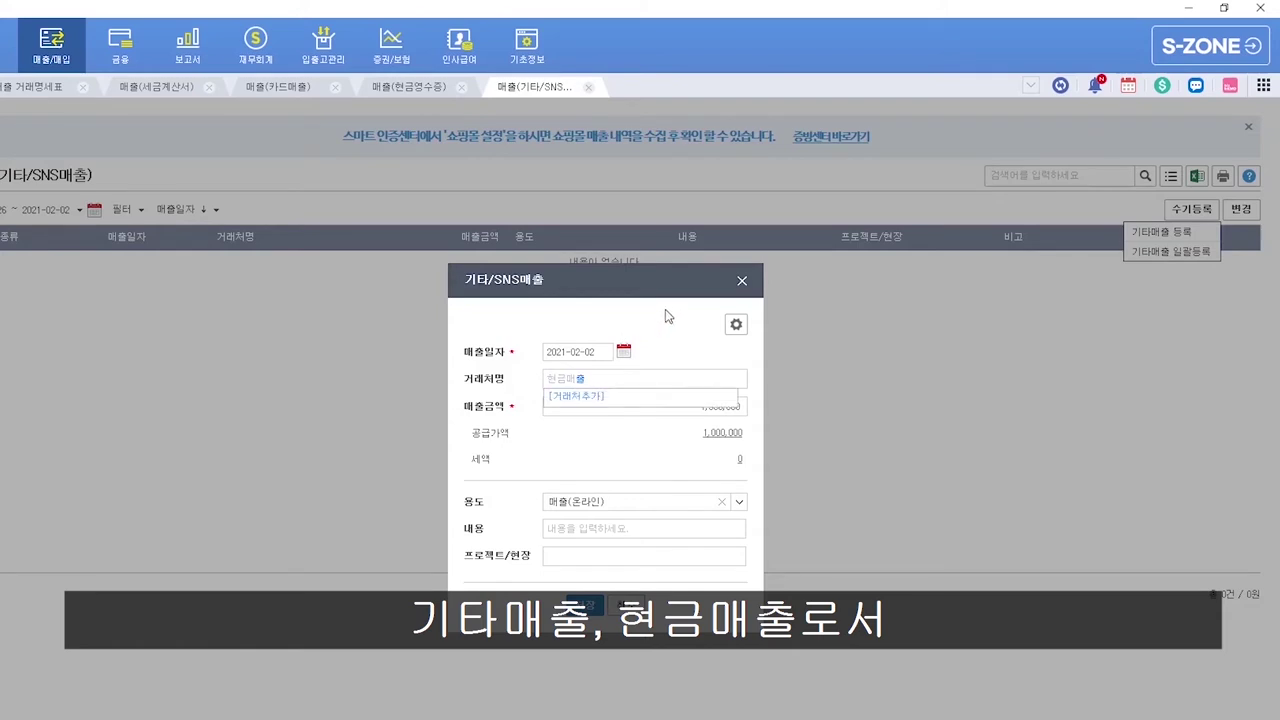
left_click(676, 372)
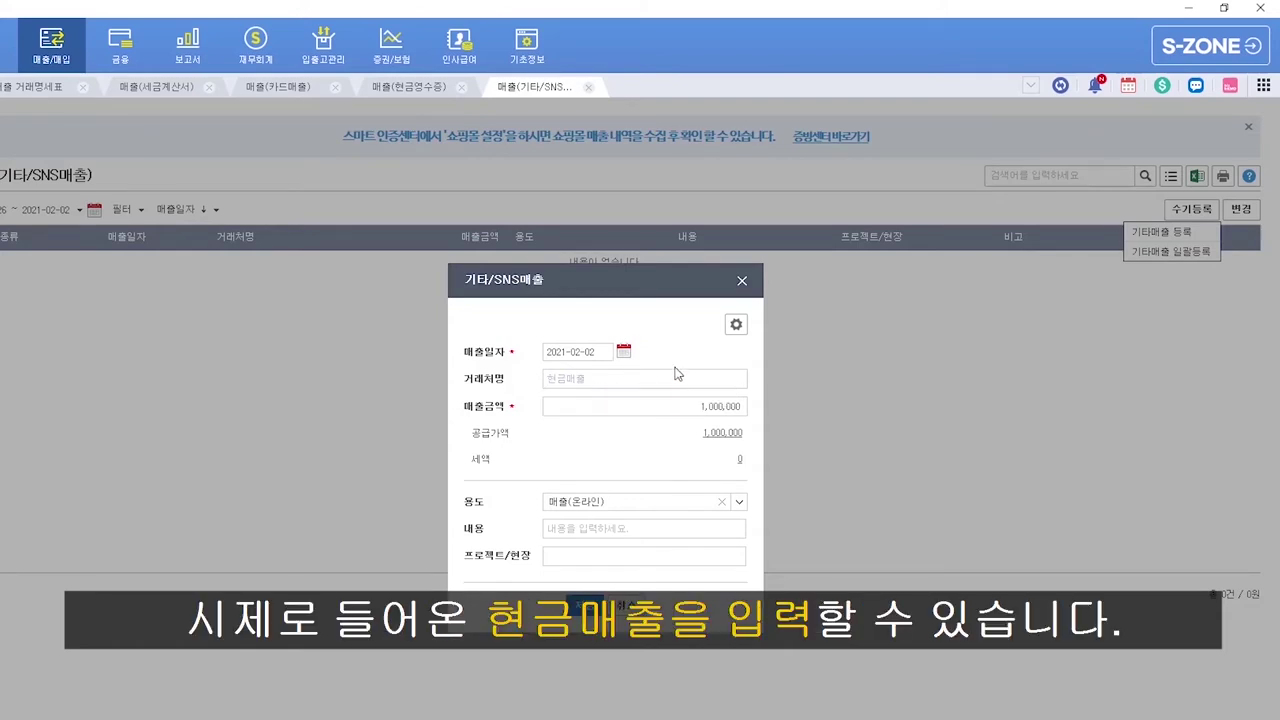
Set the entry's purpose (용도) to 상품매출 and save the sale.
left_click(737, 504)
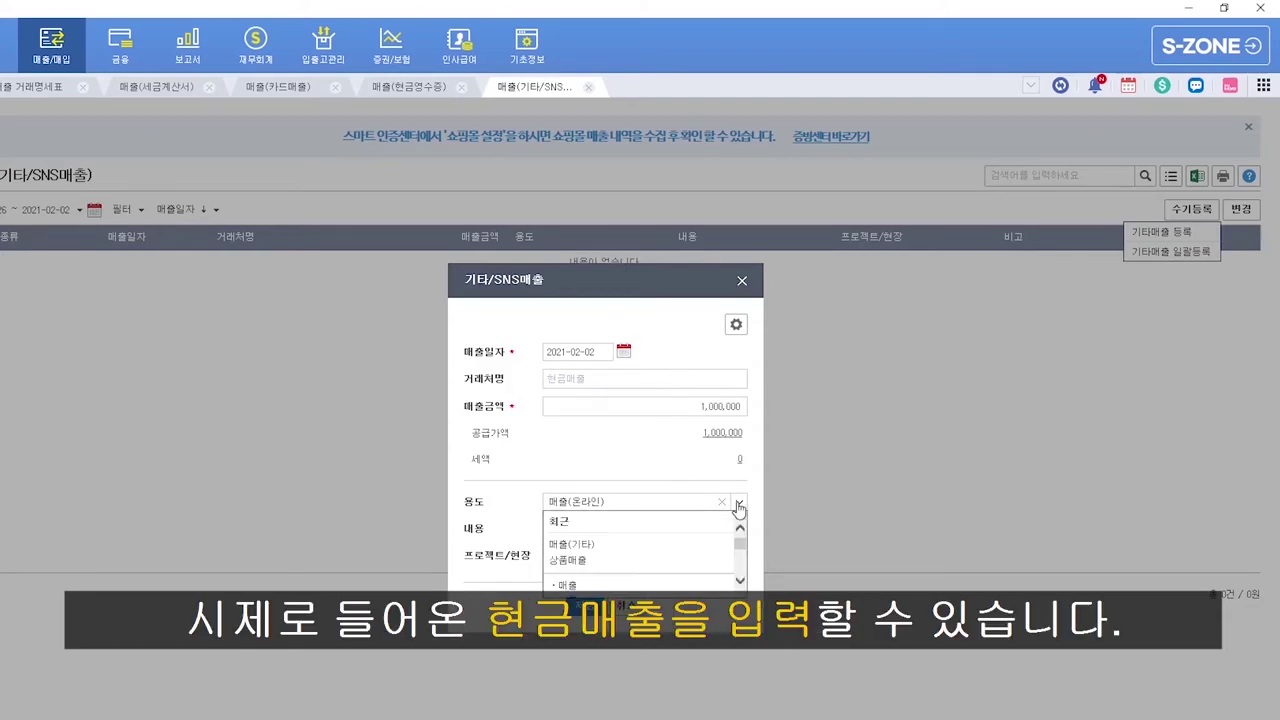
left_click(588, 560)
left_click(590, 610)
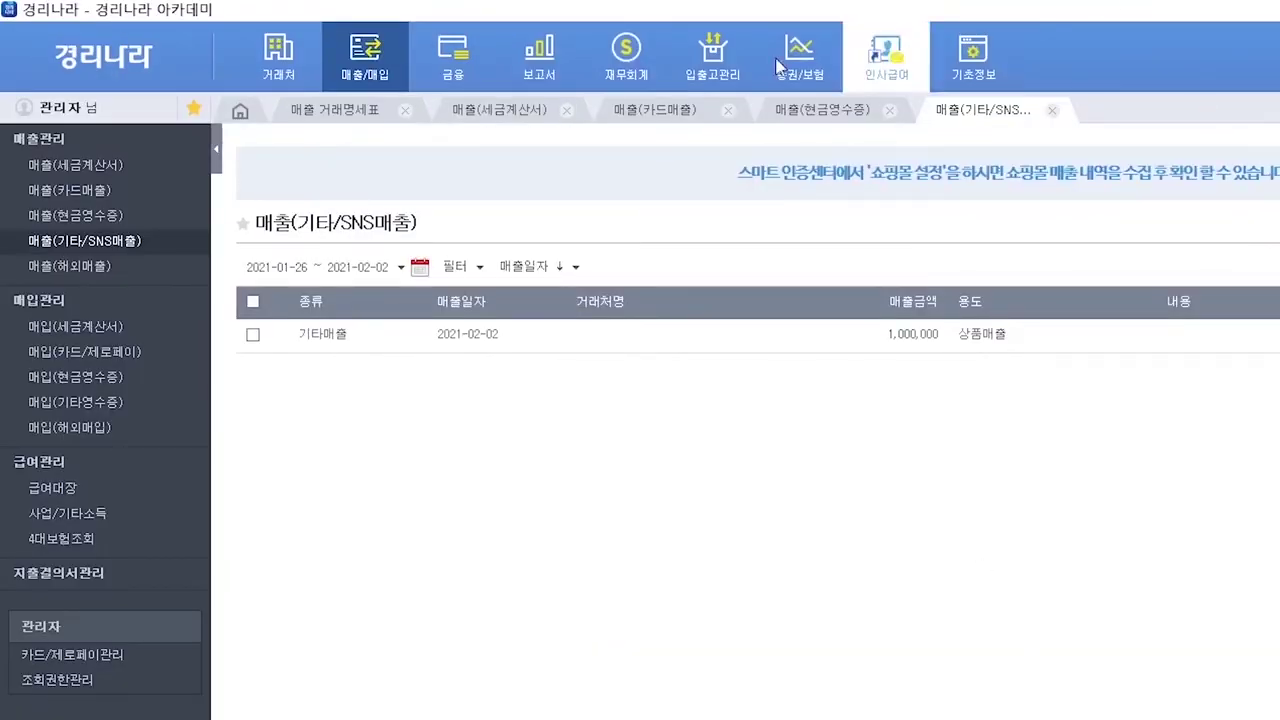
Look at the overseas sales list, and view the (주)쓰리엠파트너스 electronic invoice in the purchase tax invoice list.
left_click(88, 274)
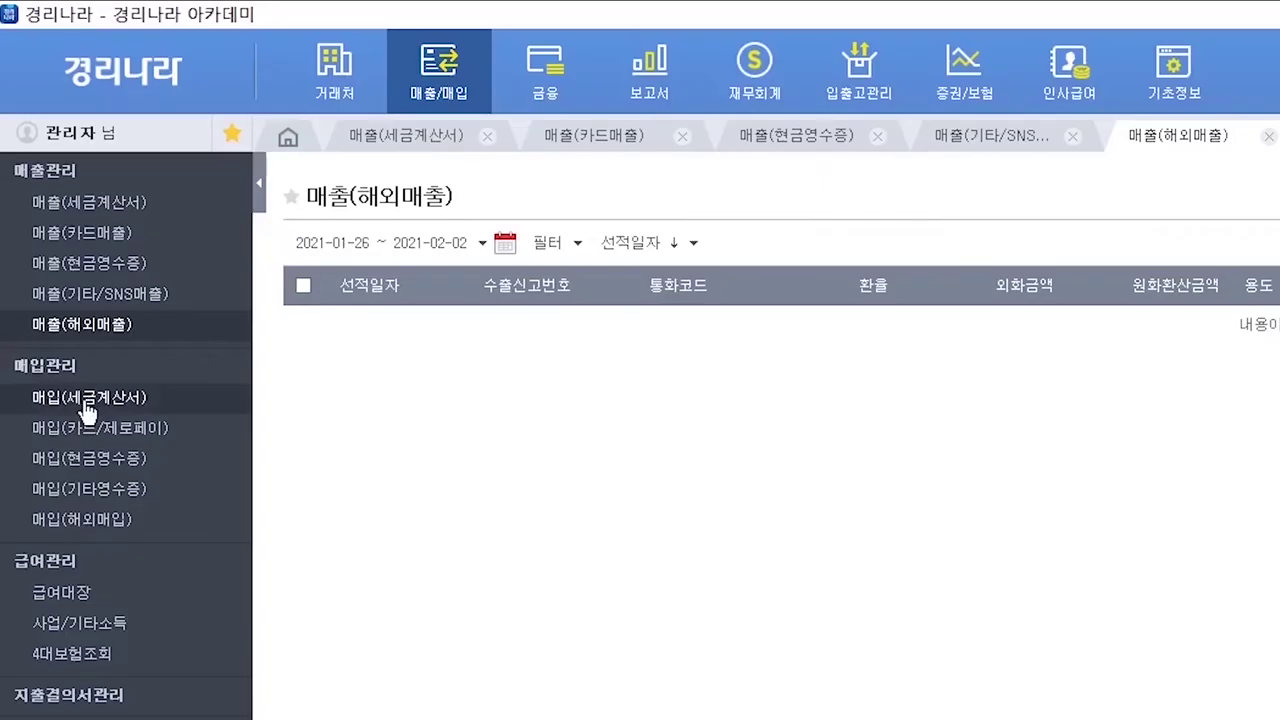
left_click(88, 402)
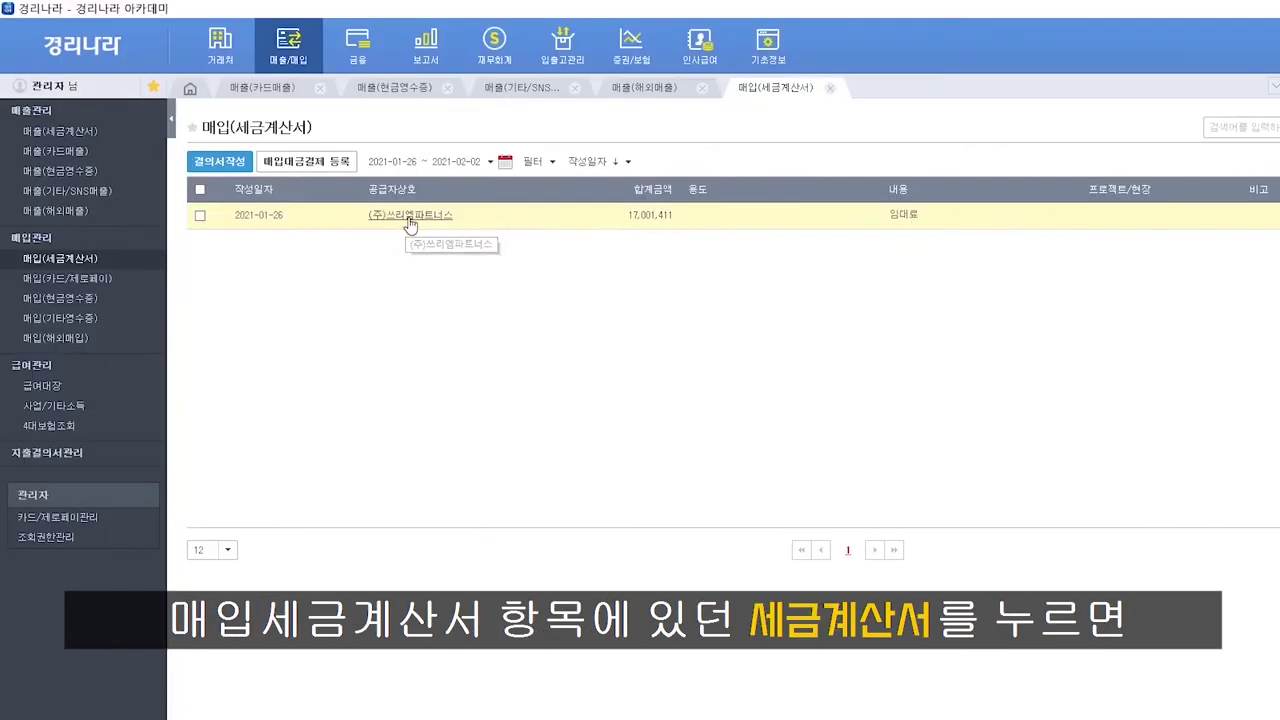
left_click(620, 340)
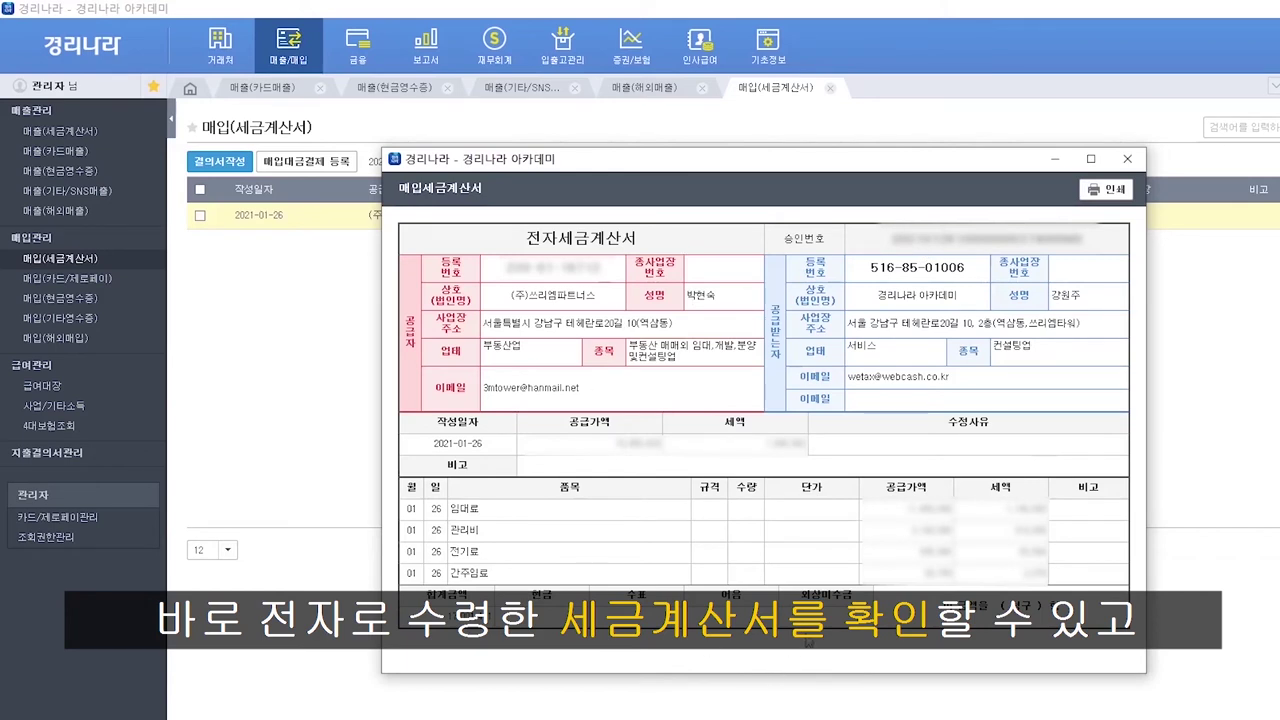
left_click(1128, 160)
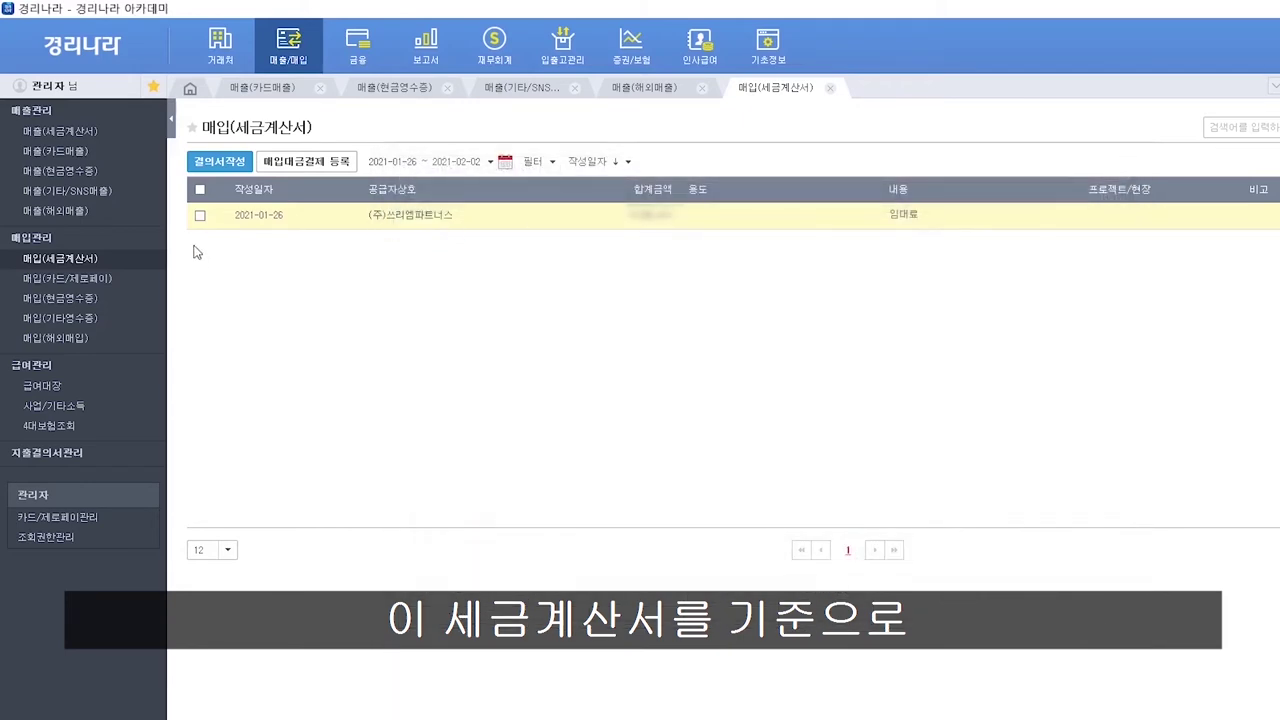
Start an expenditure resolution (결의서작성) from the (주)쓰리엠파트너스 purchase tax invoice dated 2021-01-26 and look through its form.
left_click(200, 215)
left_click(229, 168)
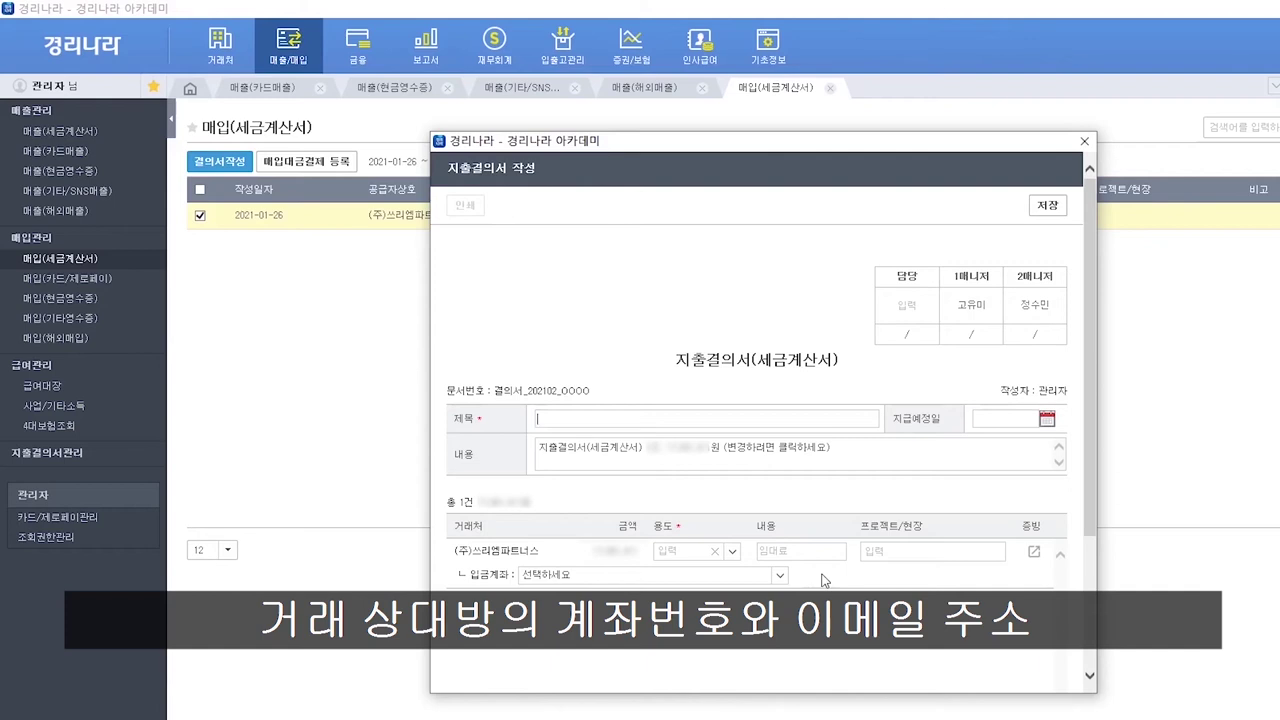
scroll(822, 580, "down", 2)
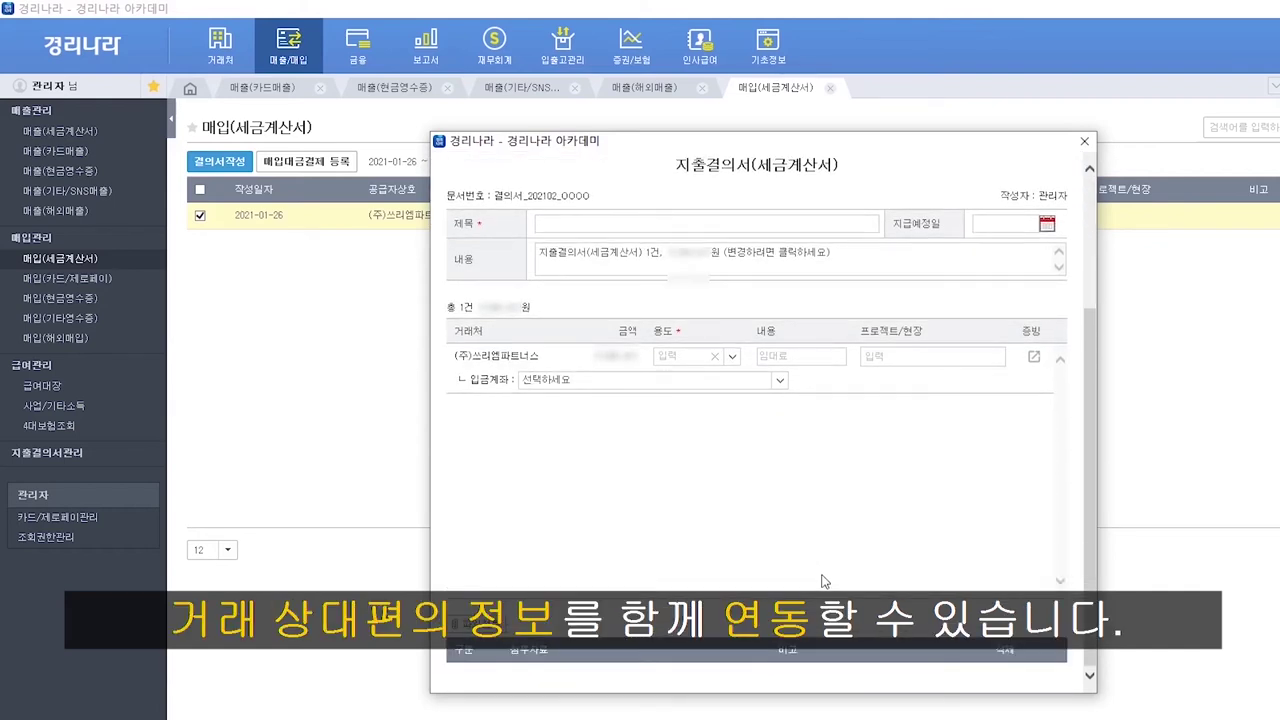
Close the expenditure resolution form and try to start 매입대금결제 등록 for the selected invoice, cancelling at the certificate signature.
scroll(958, 570, "up", 1)
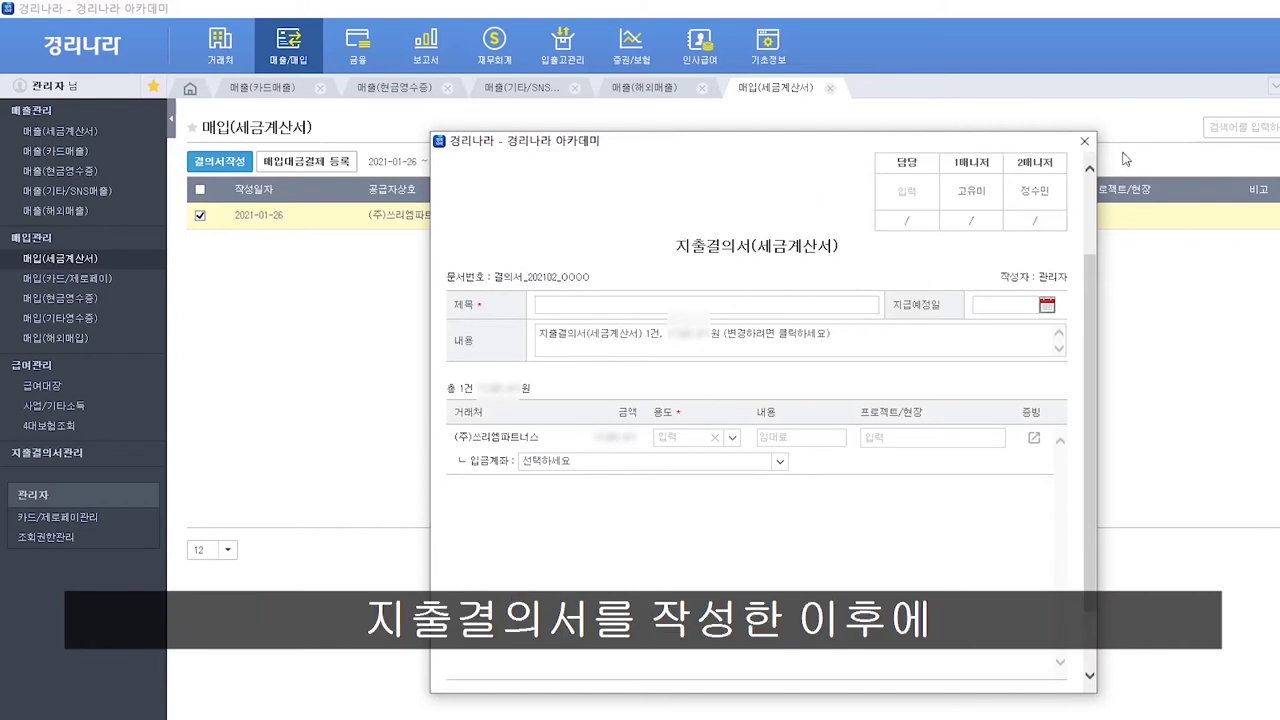
left_click(1084, 141)
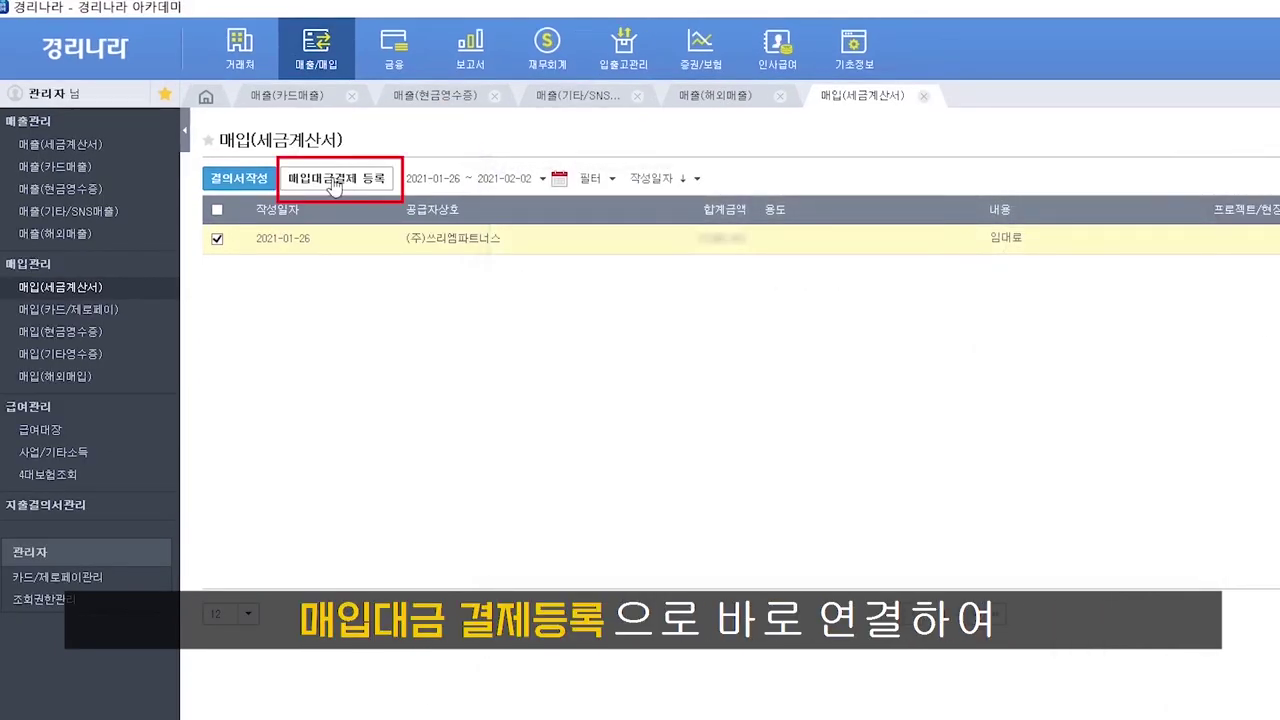
left_click(335, 187)
left_click(912, 541)
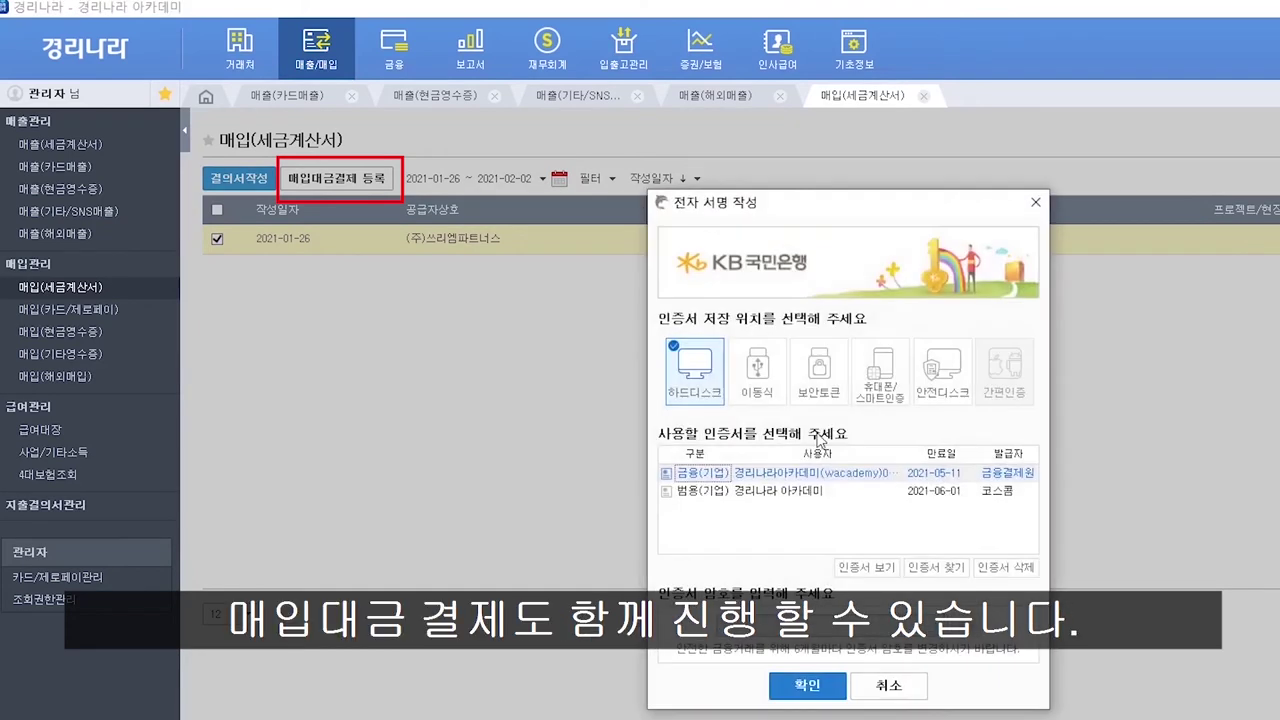
left_click(882, 688)
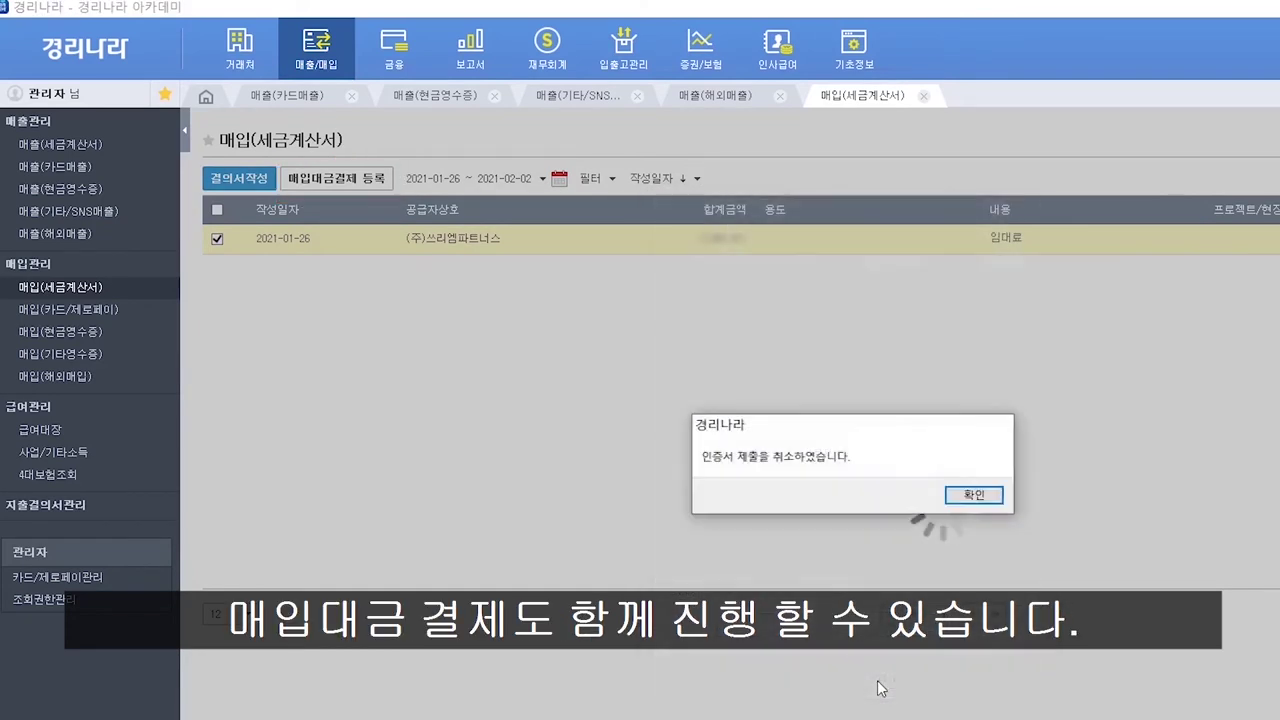
left_click(997, 465)
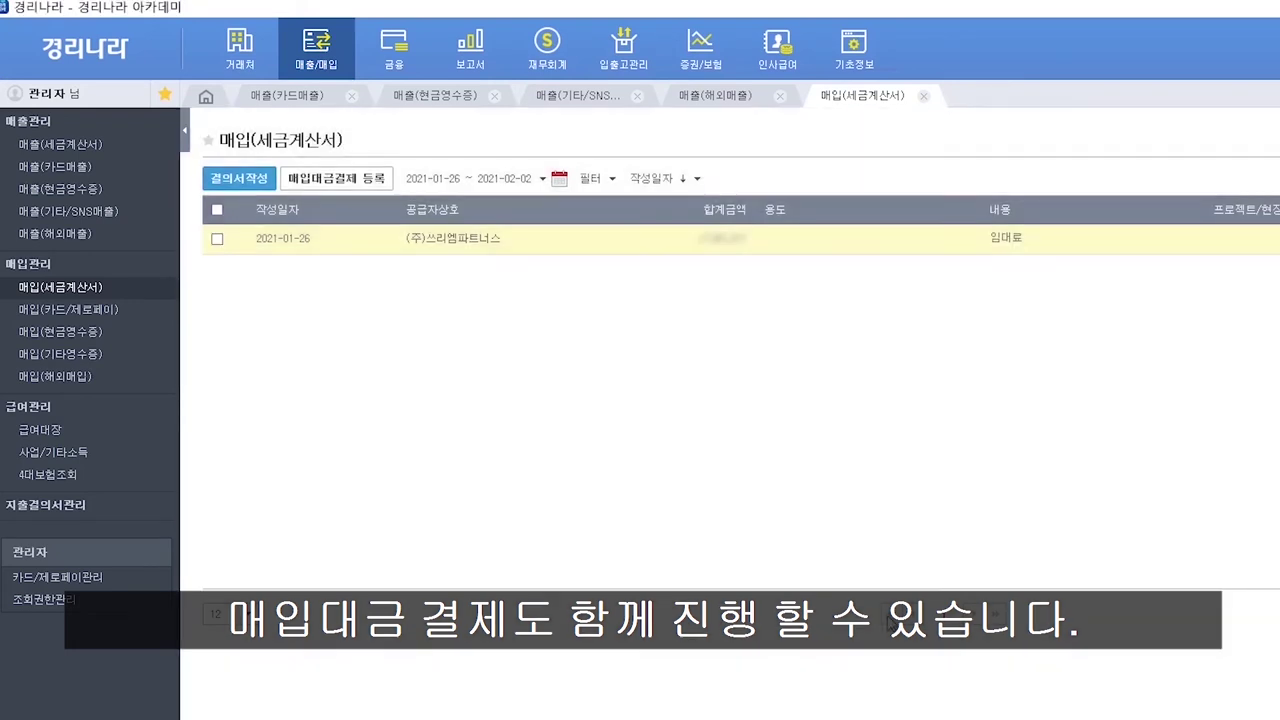
Show the 매입(카드/제로페이) list from 2021-01-01 and view the receipt of the 84,000 won KCP-결제 purchase.
left_click(99, 348)
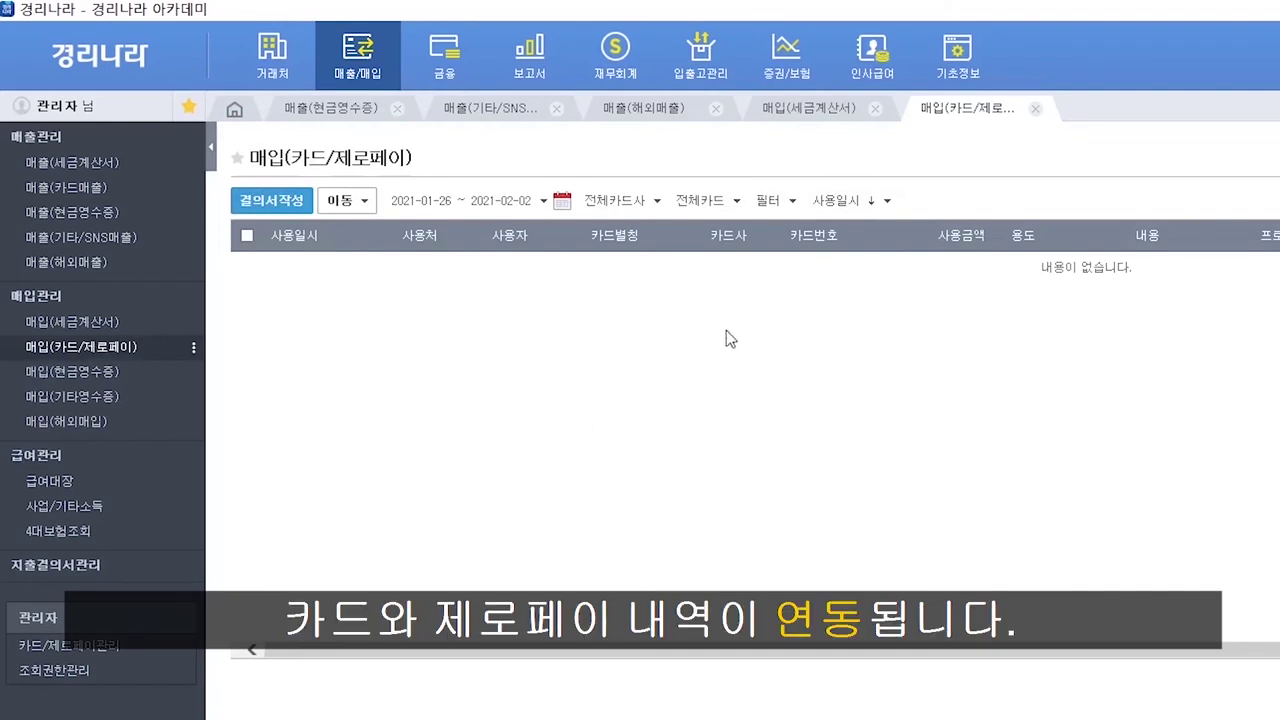
left_click(421, 201)
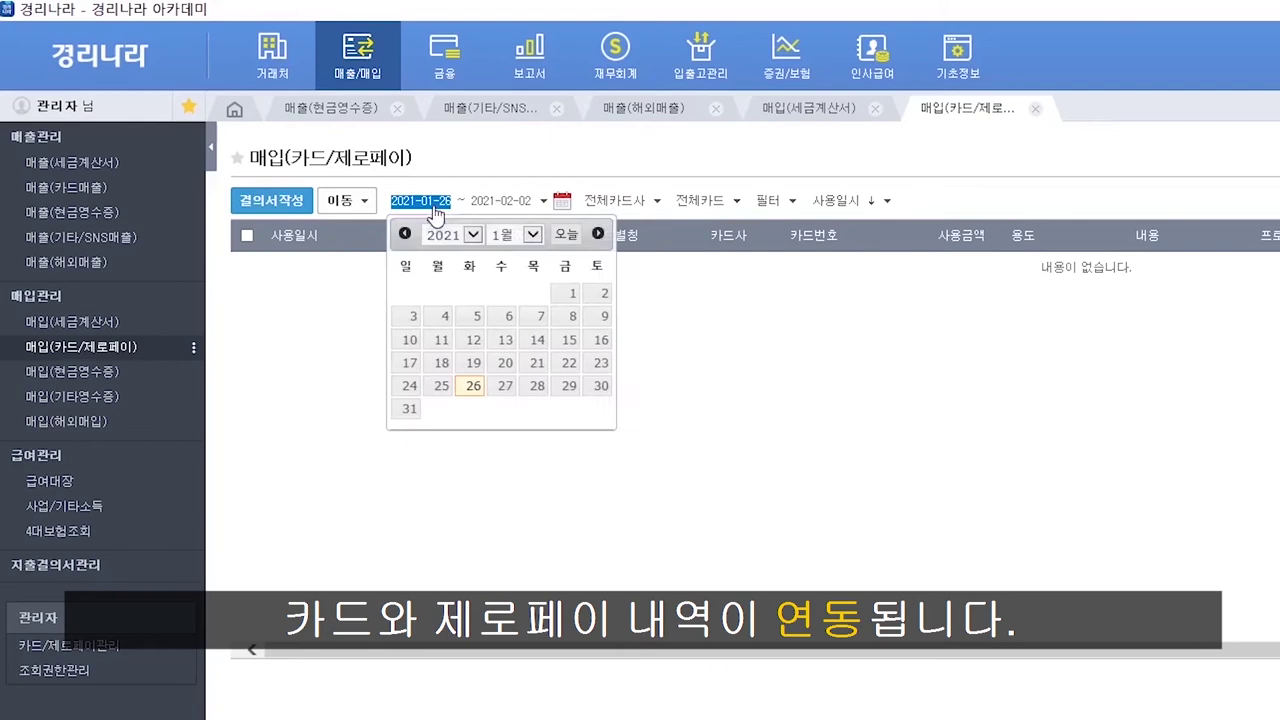
left_click(571, 295)
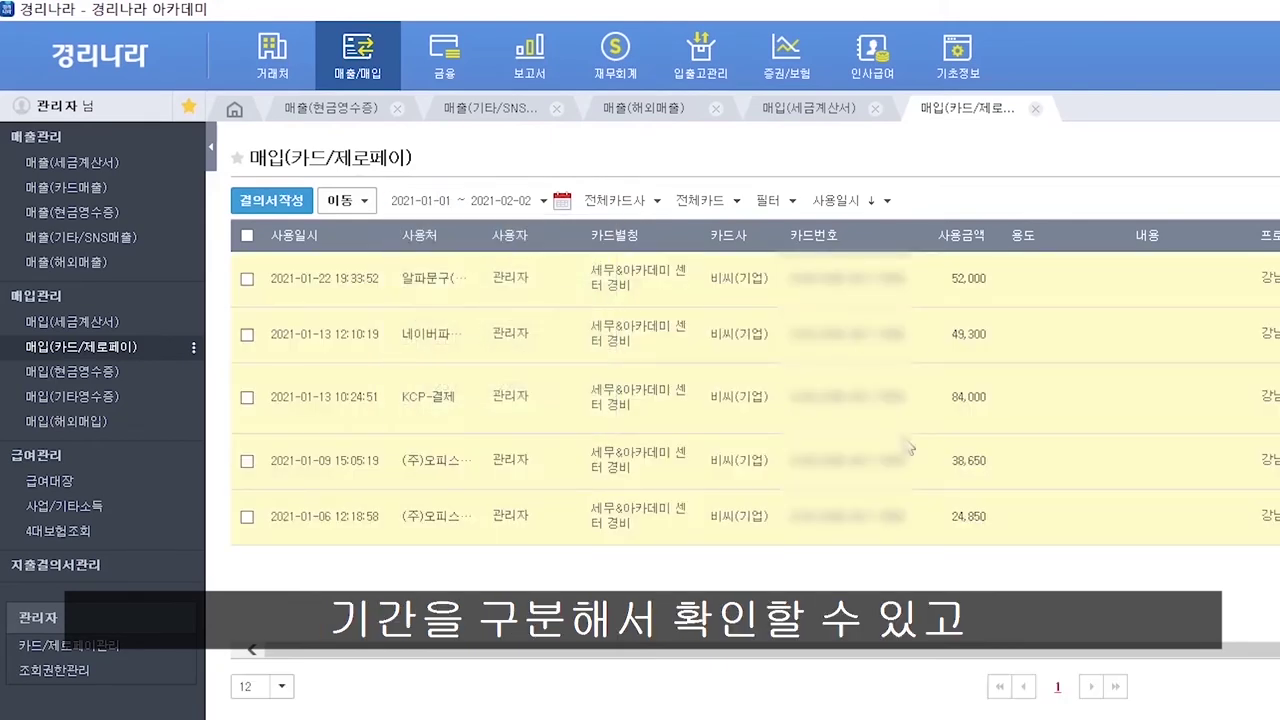
left_click(962, 405)
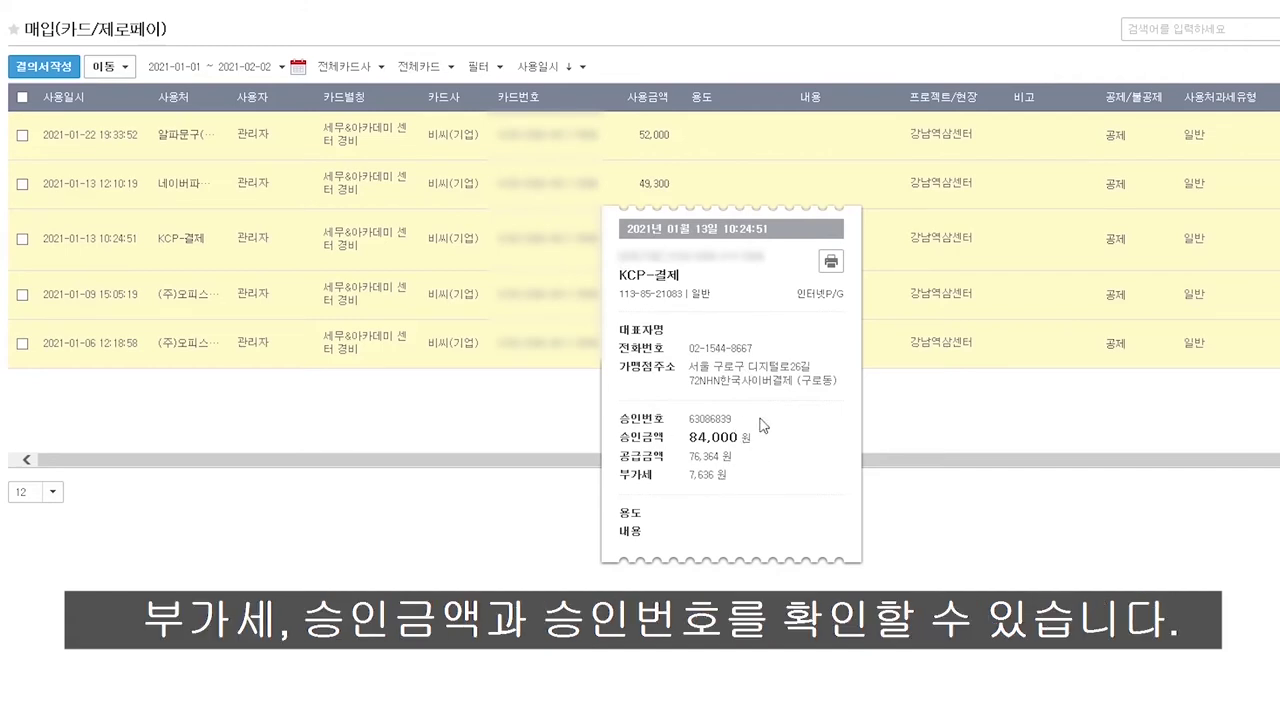
left_click(995, 420)
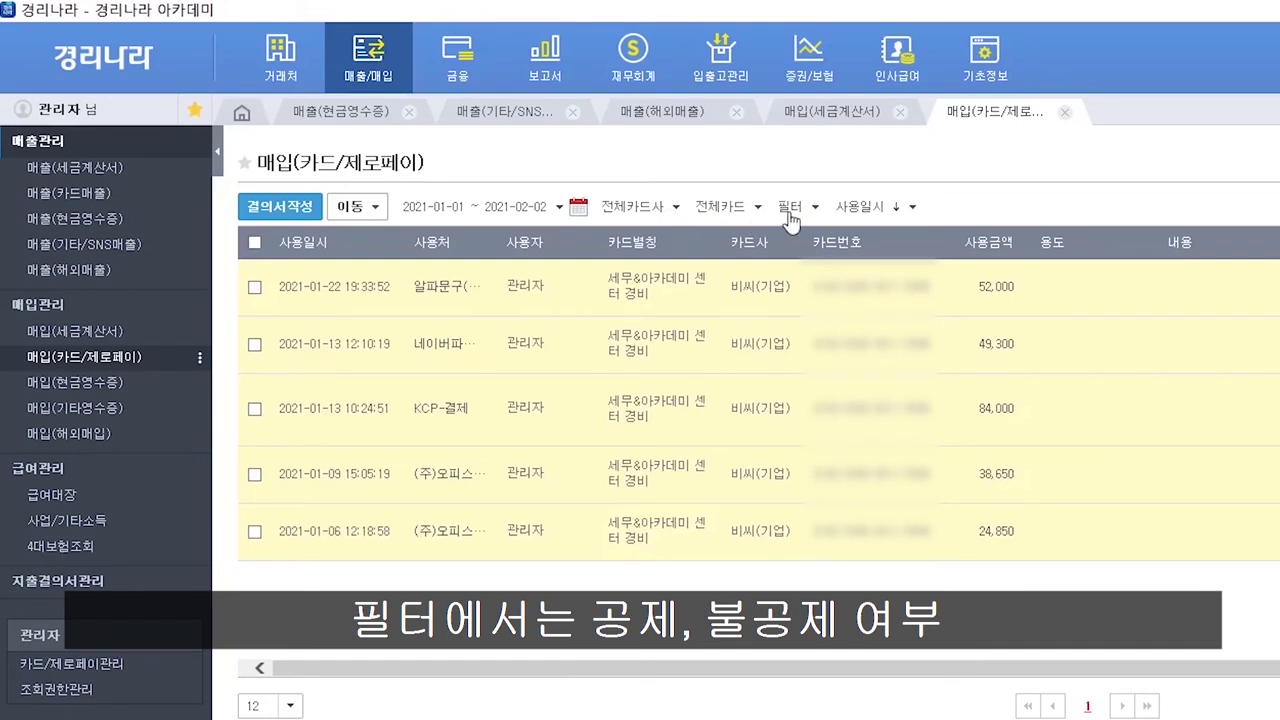
Look through the filter, card company and sorting options of the card purchase list, and its tax type columns.
left_click(478, 68)
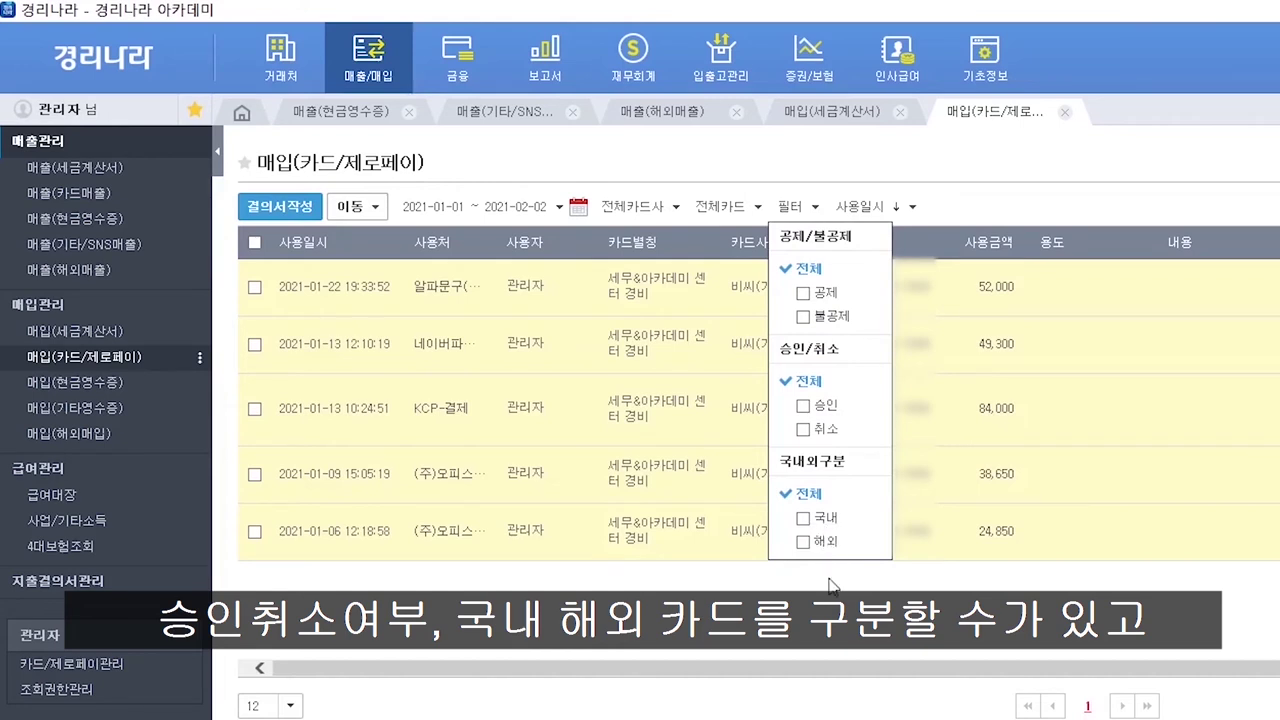
left_click(630, 207)
left_click(625, 213)
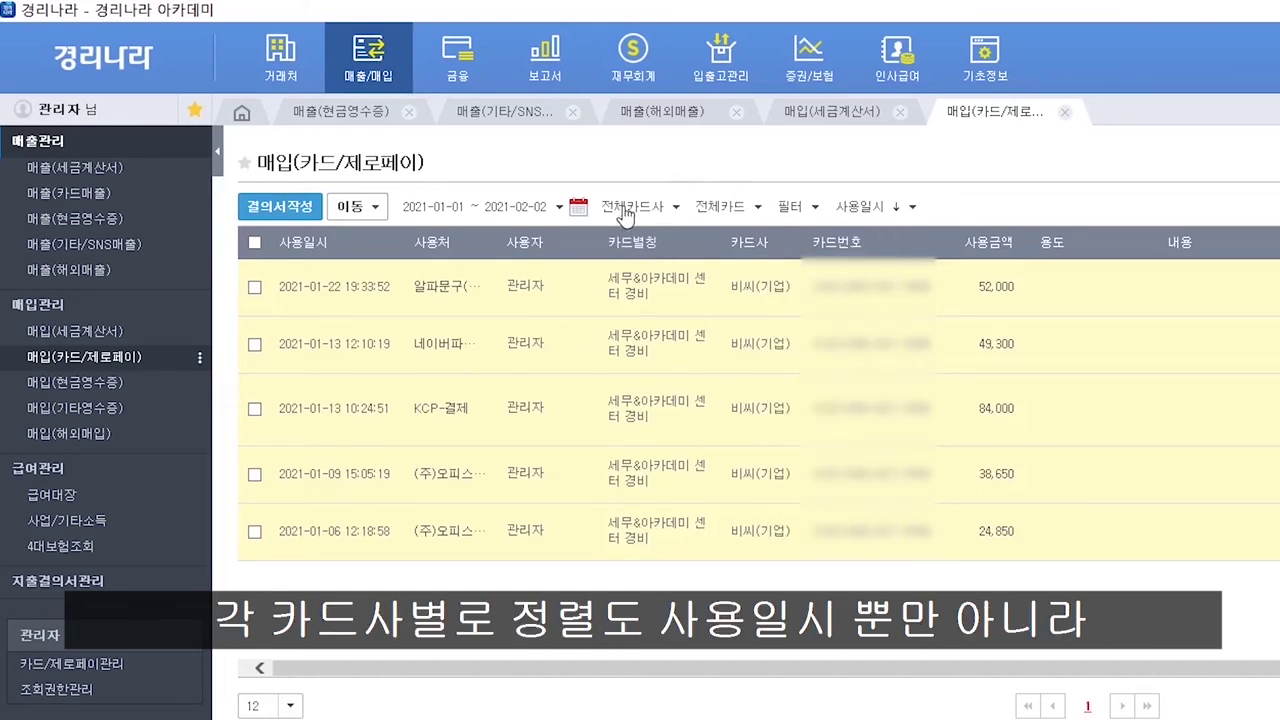
left_click(858, 207)
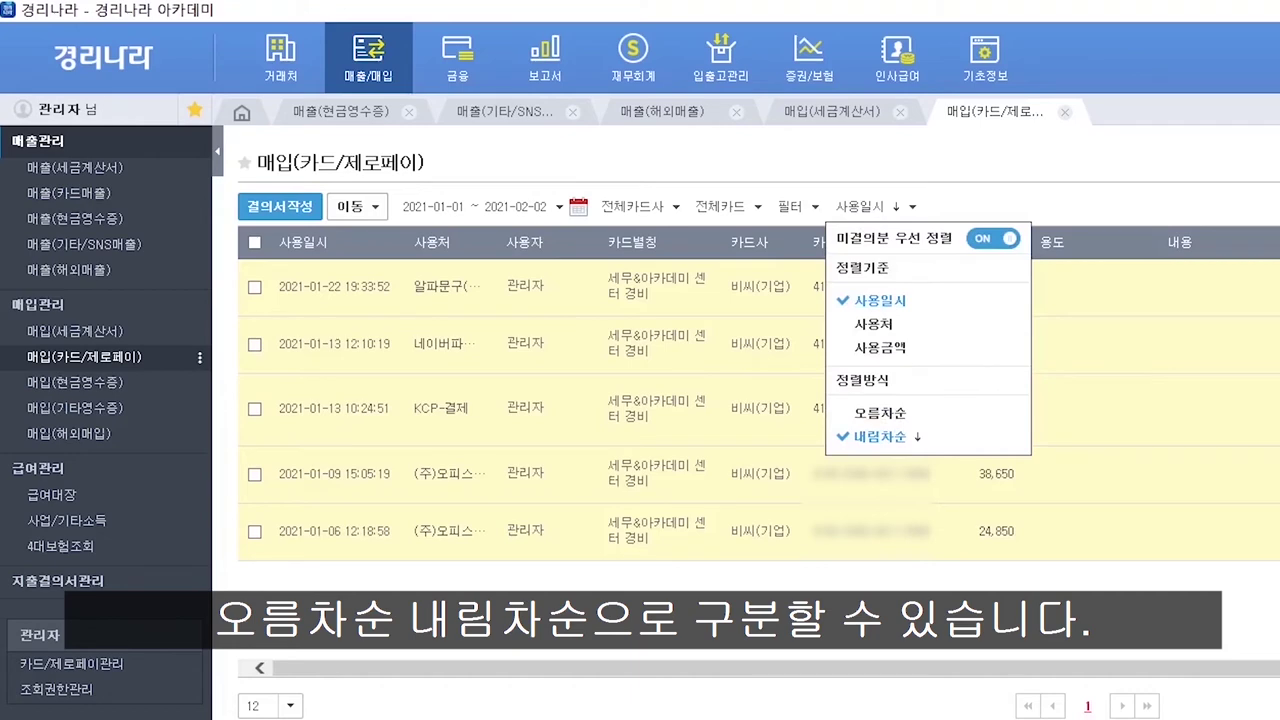
key("Escape")
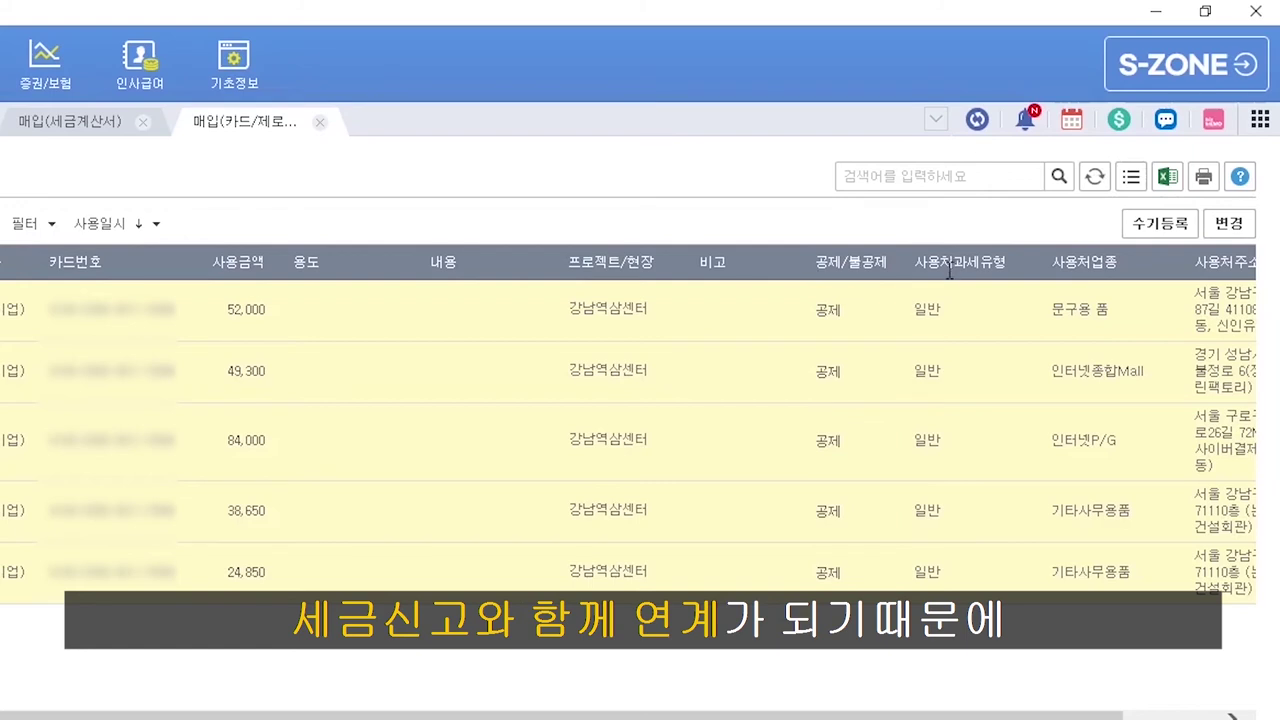
left_click_drag(892, 716, 988, 716)
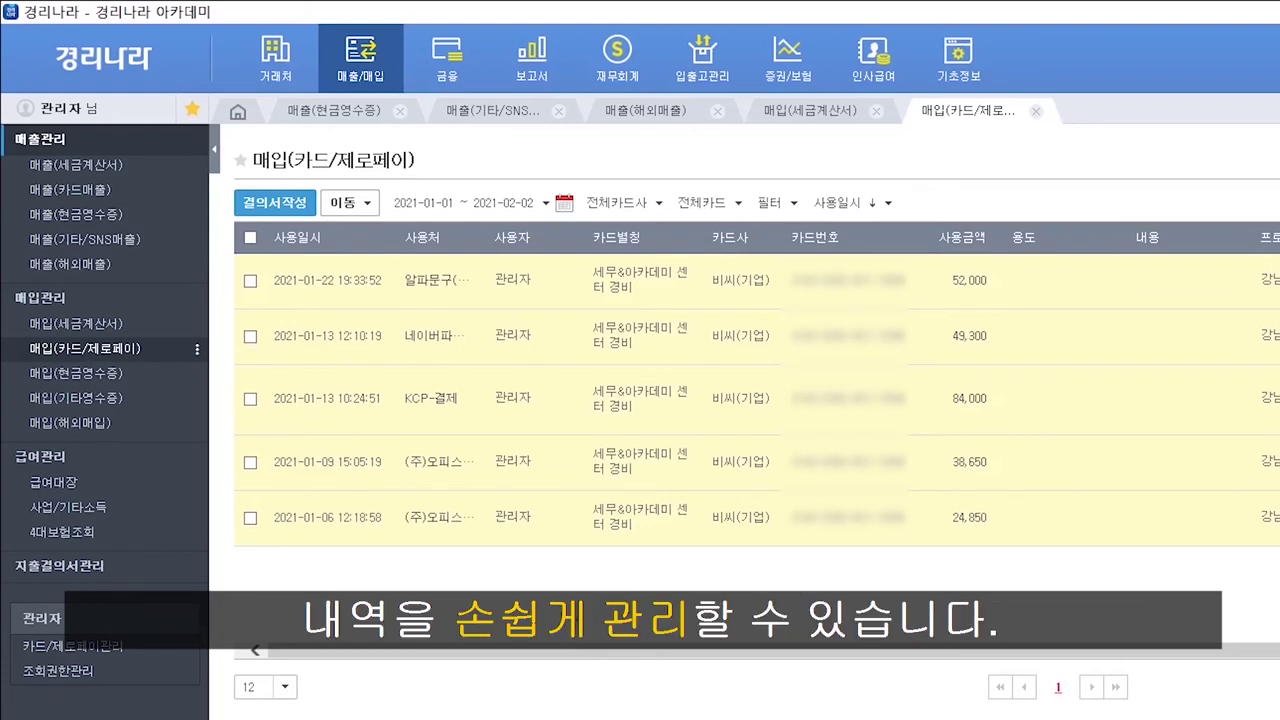
View the 매입(현금영수증) list, and look through a 기타영수증 등록 form dated 2021-02-02 in 매입(기타영수증) without saving it.
left_click(100, 372)
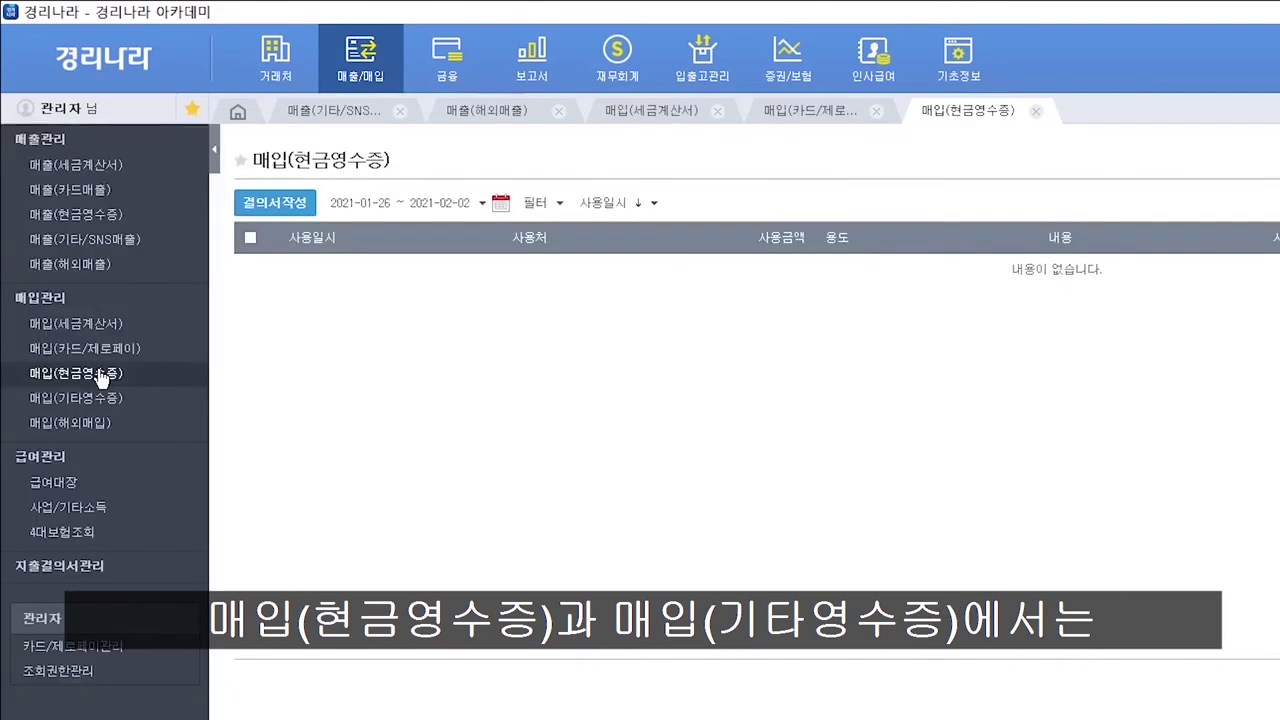
left_click(103, 399)
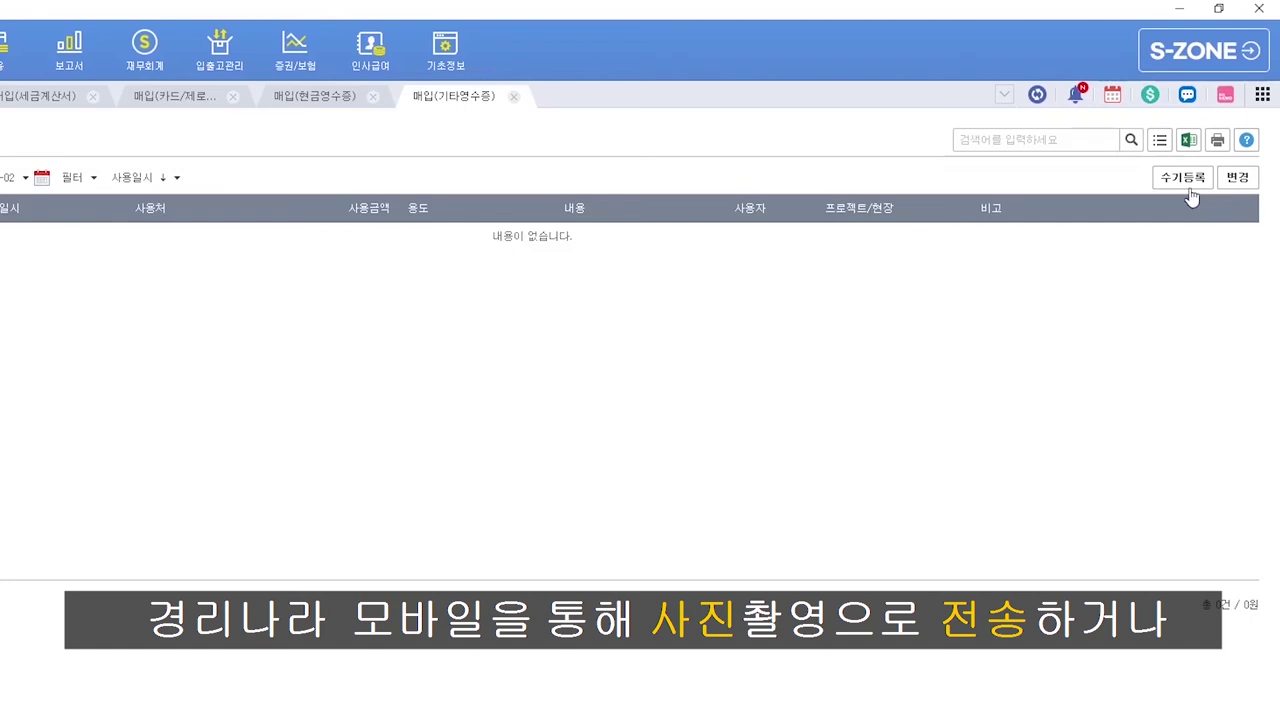
left_click(1186, 180)
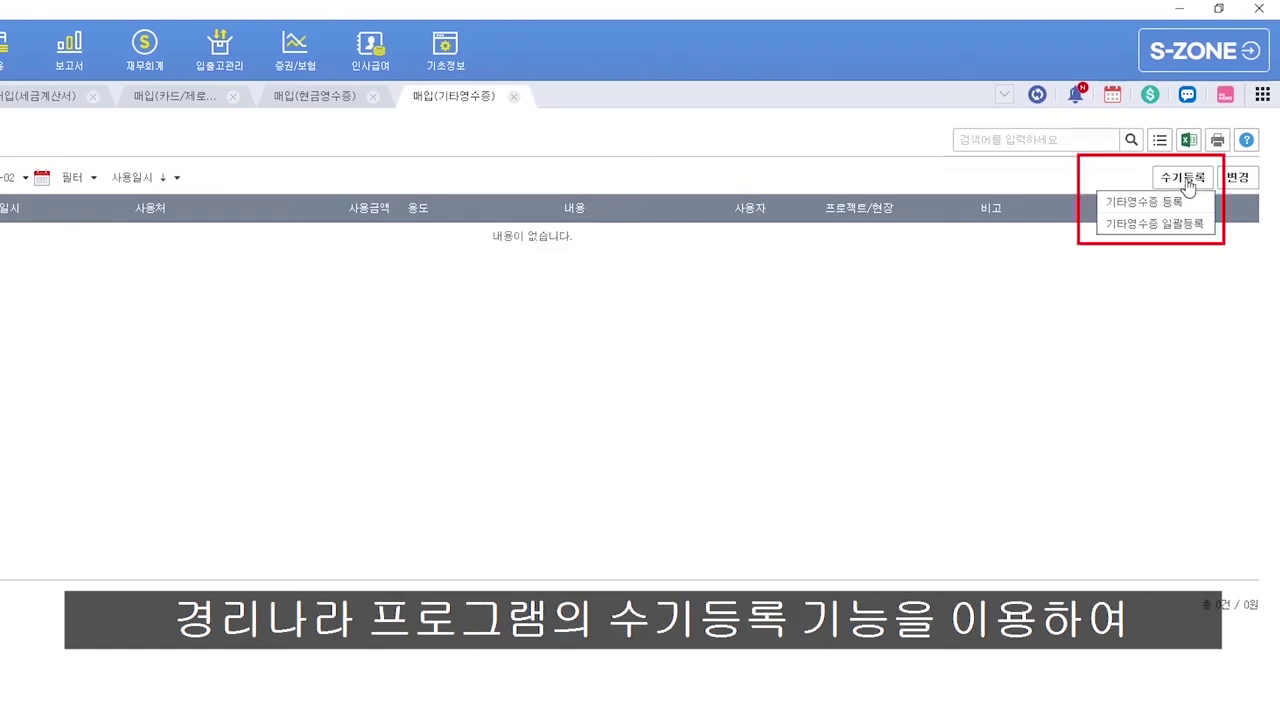
left_click(1160, 203)
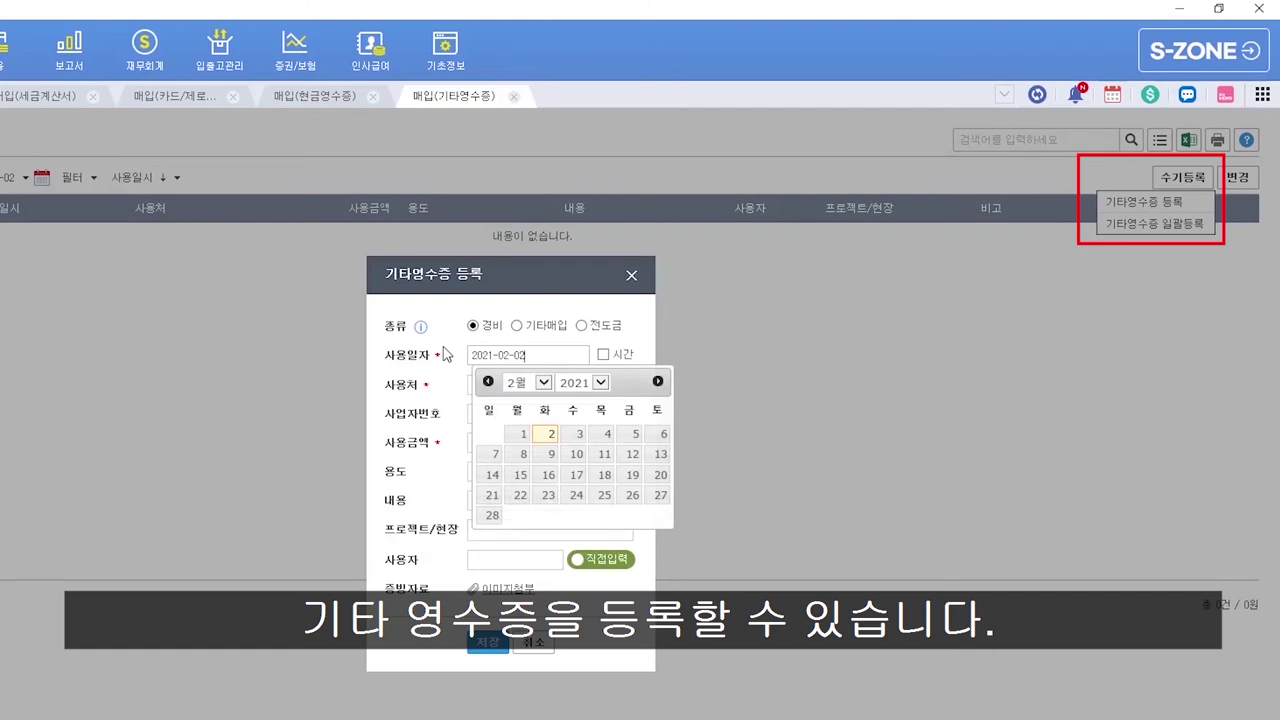
left_click(550, 433)
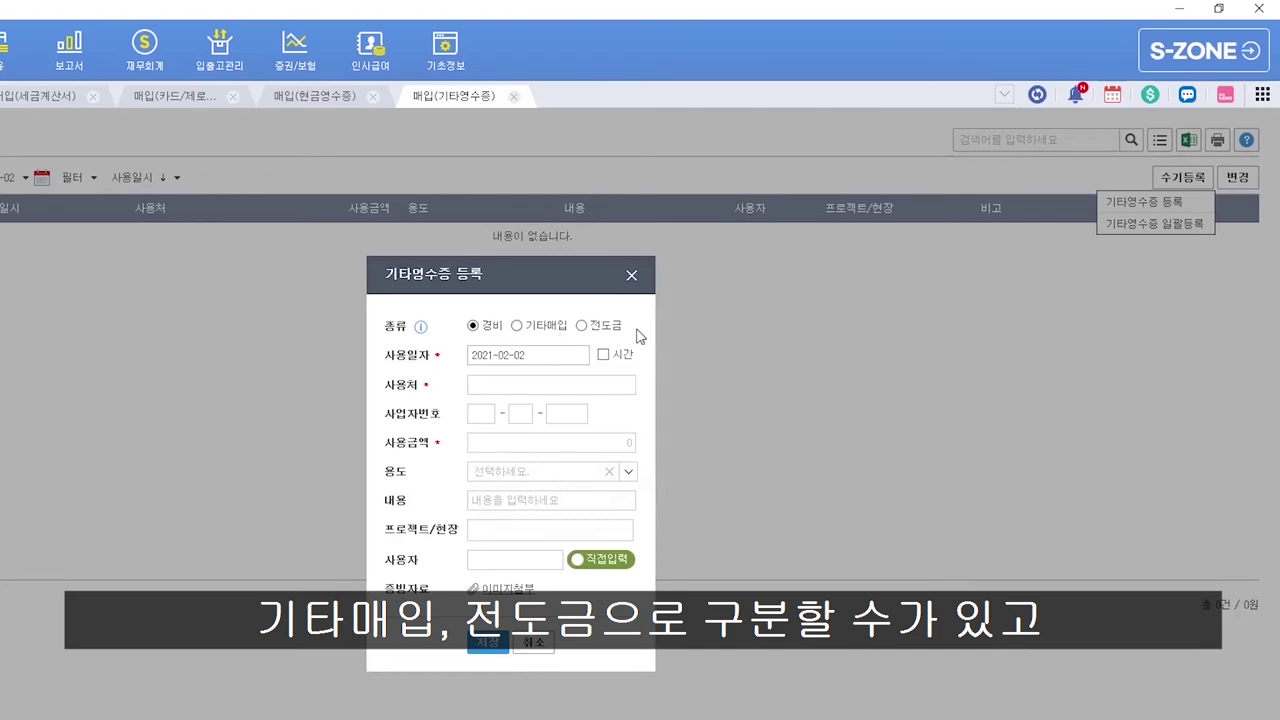
left_click(533, 377)
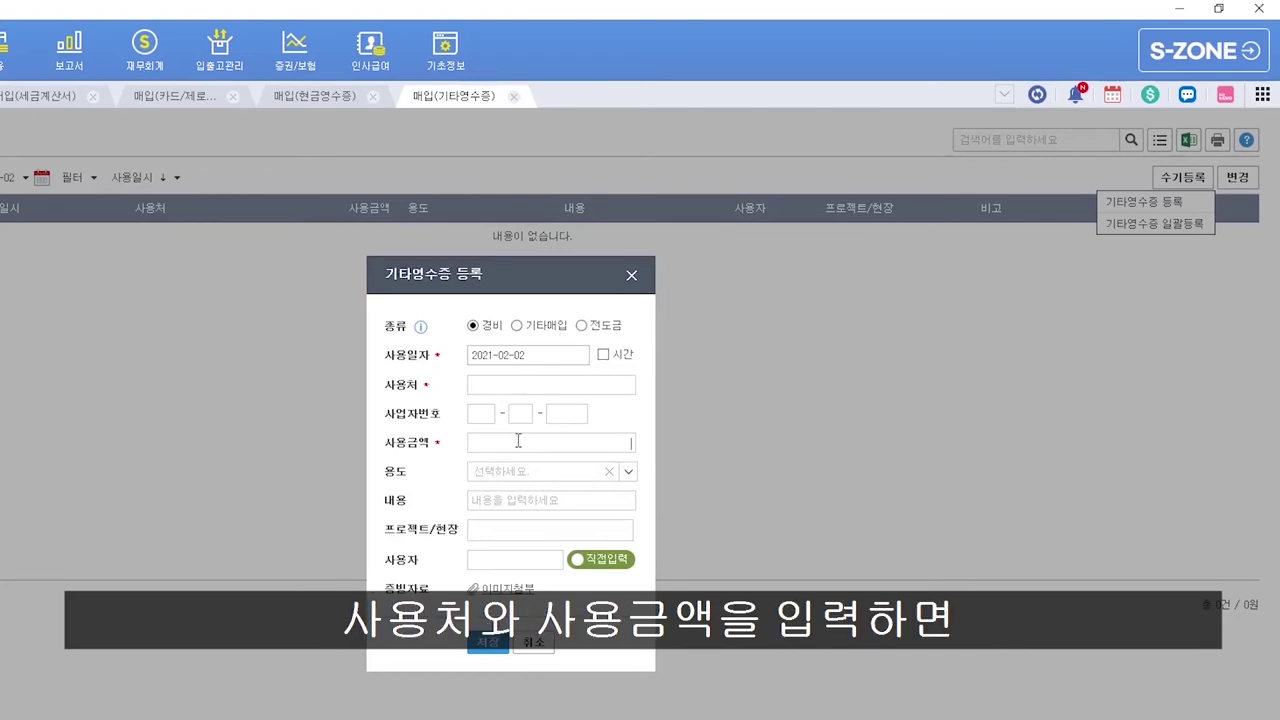
left_click(540, 648)
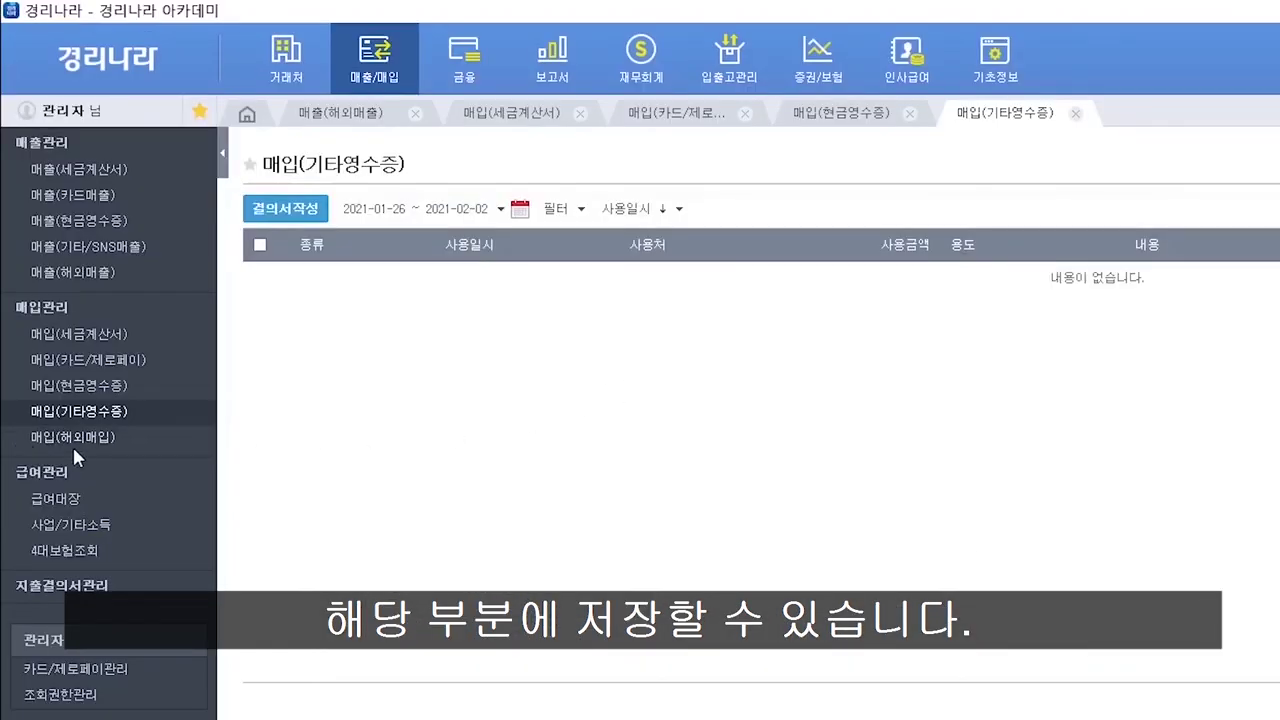
View the 매입(해외매입) list, and examine the import options for registering a payroll ledger (급여대장등록).
left_click(86, 444)
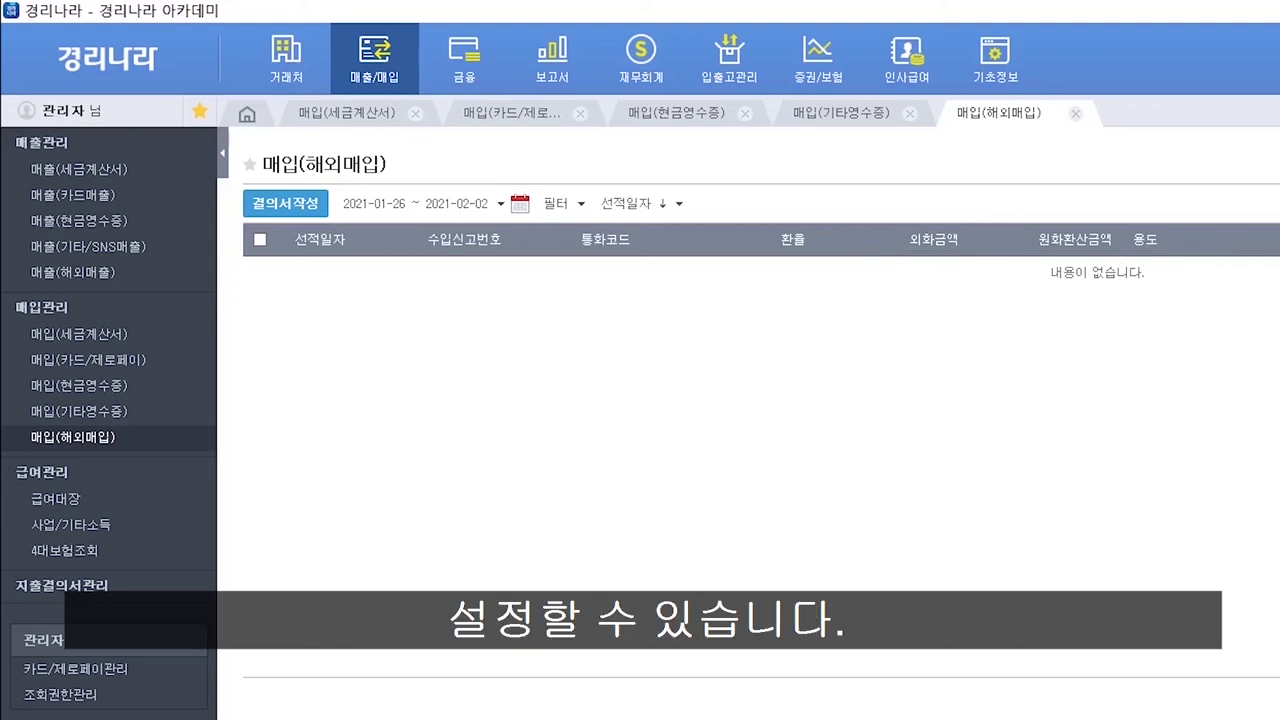
left_click(106, 500)
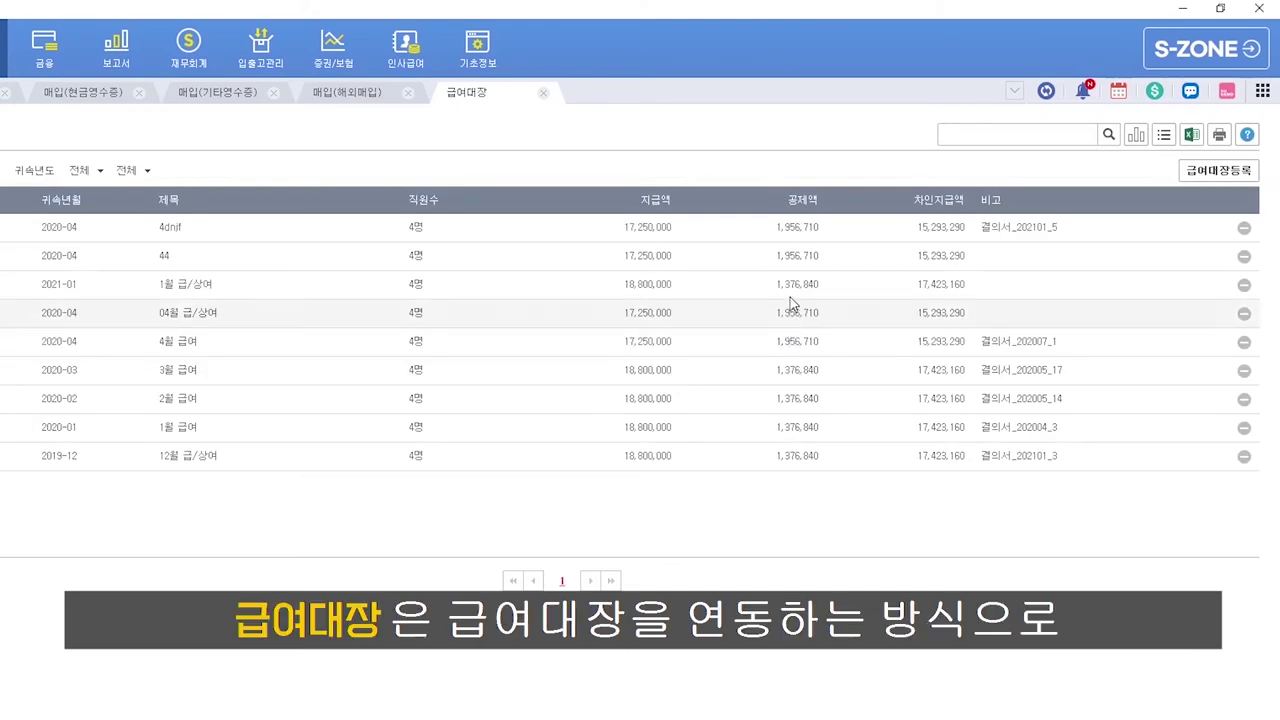
left_click(1218, 171)
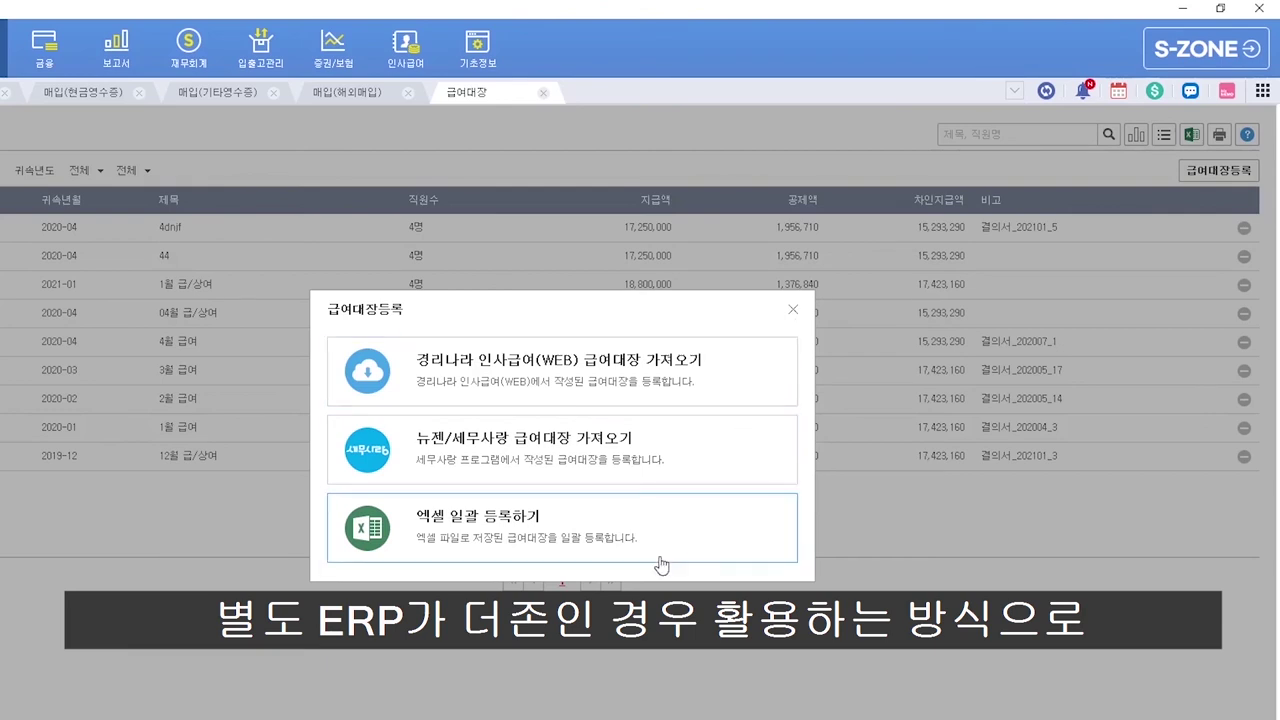
left_click(793, 310)
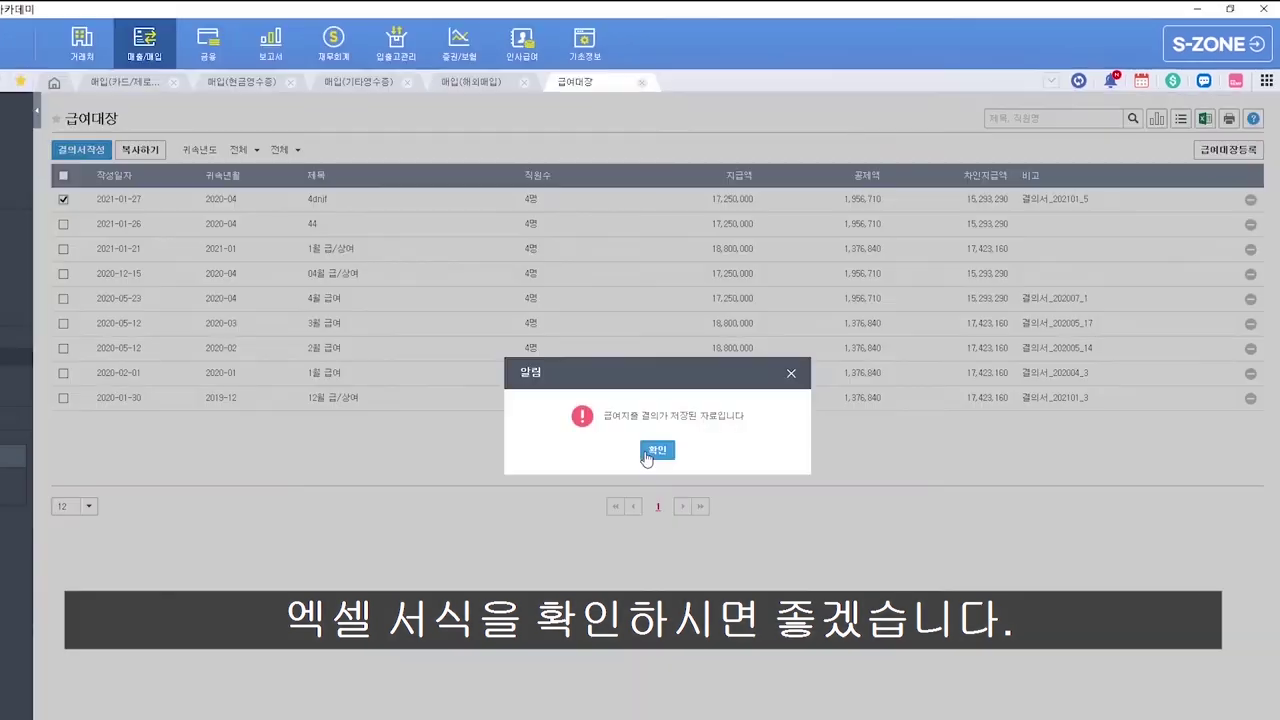
Review the pay and deduction items in the salary expenditure resolution 결의서_202101_5 linked to the 4dnif payroll.
left_click(652, 449)
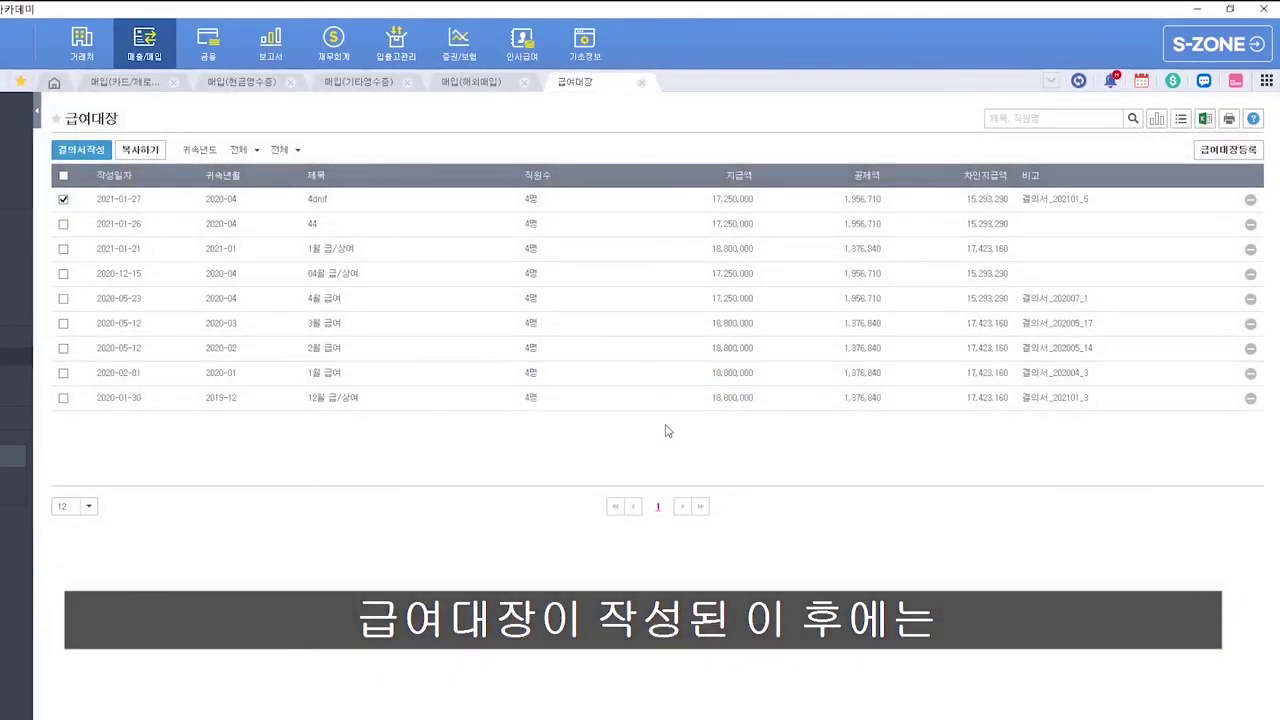
left_click(1037, 201)
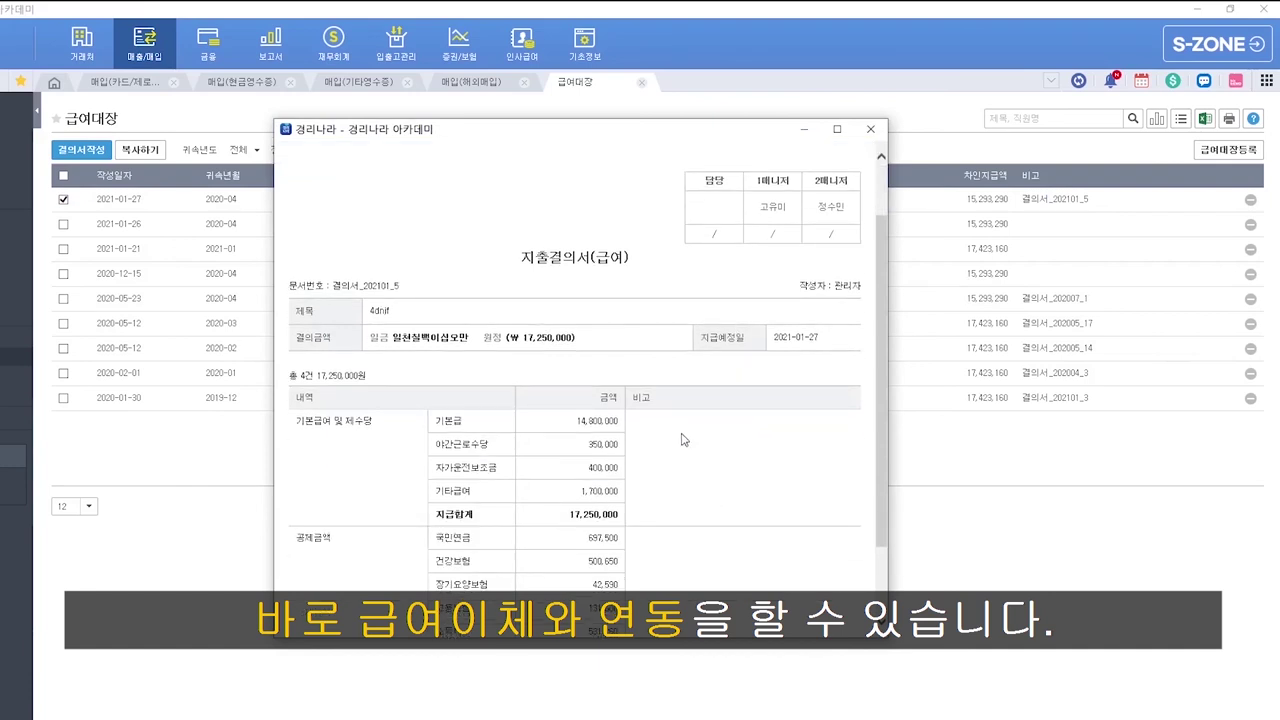
scroll(700, 421, "down", 1)
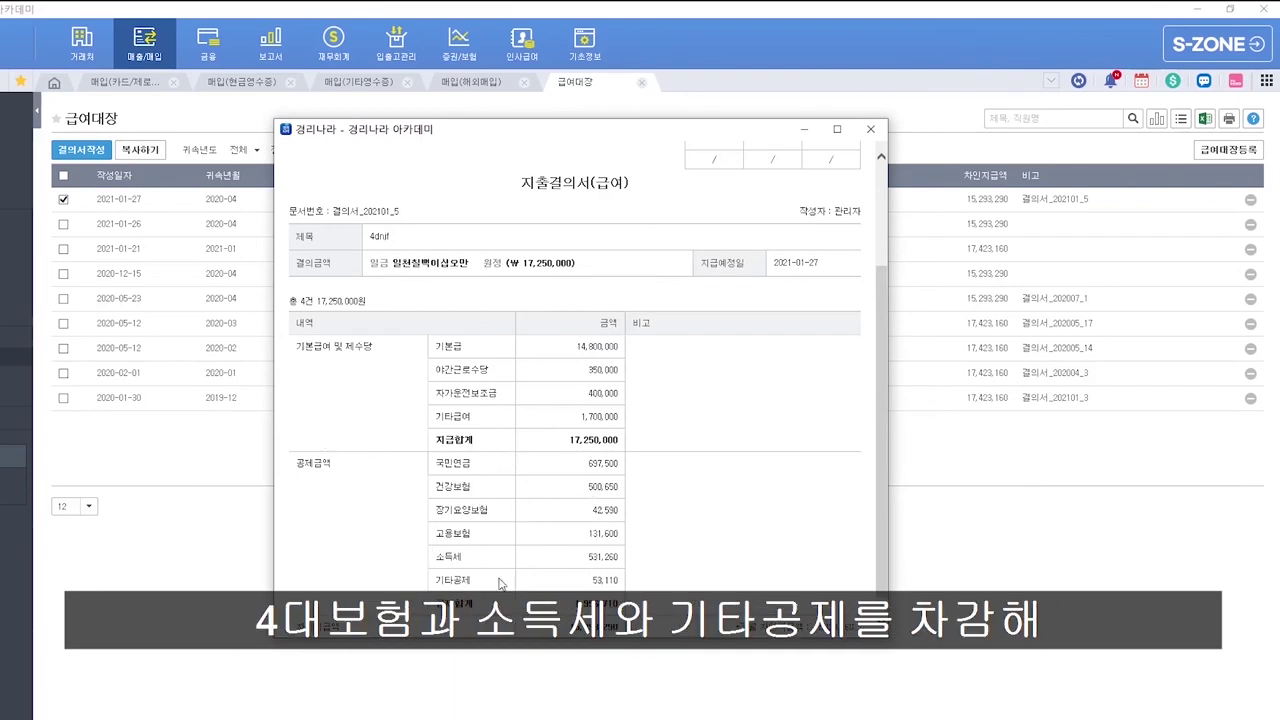
scroll(502, 553, "down", 1)
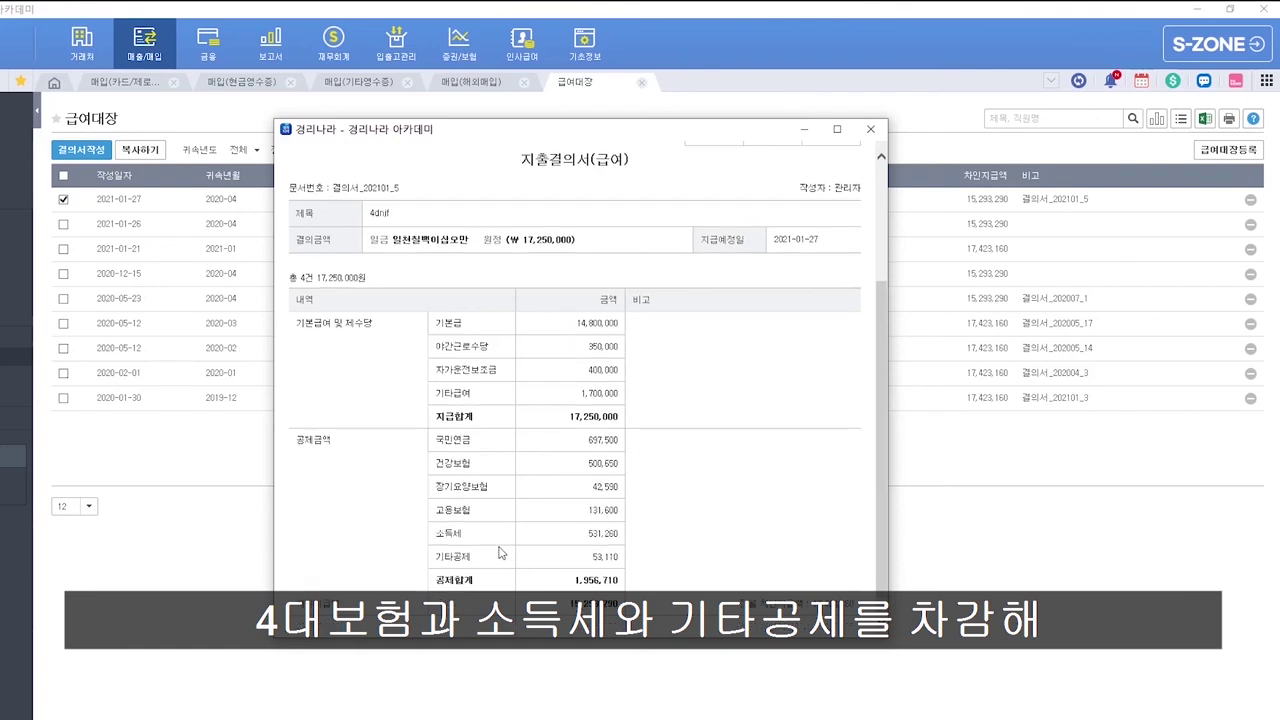
left_click(871, 130)
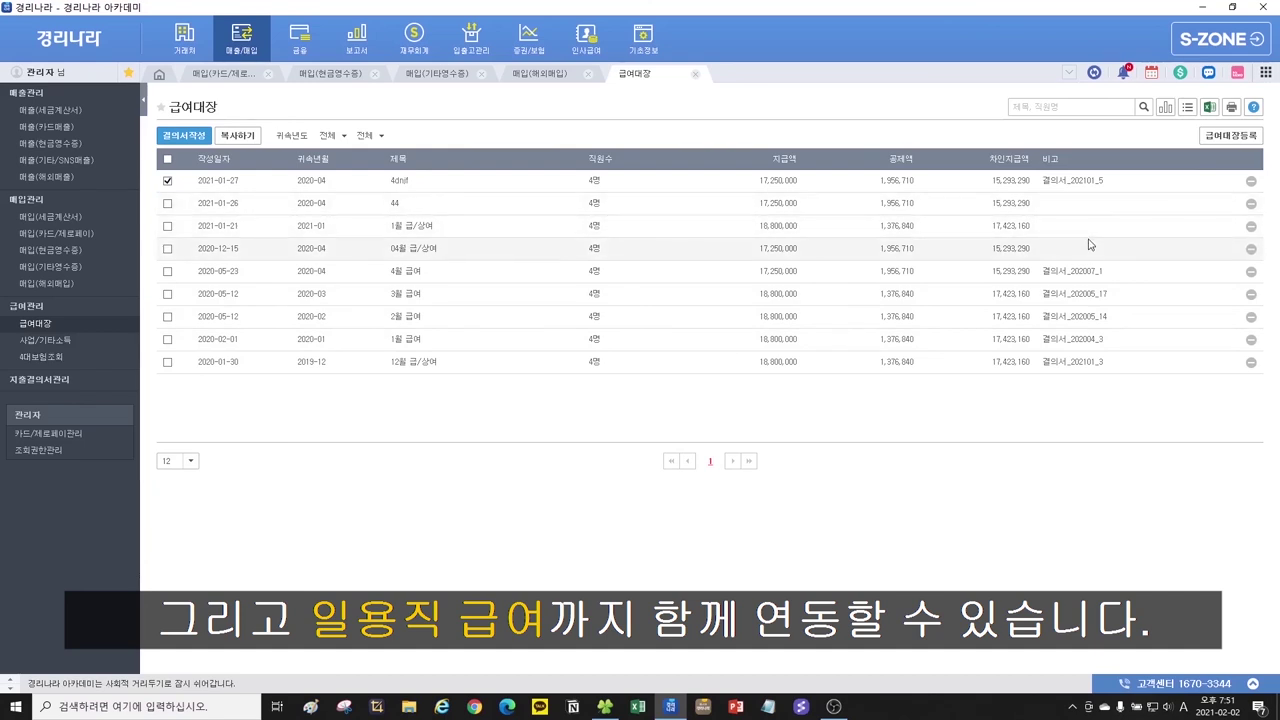
View the 4대보험조회 page and the 지출결의서 관리 list.
left_click(56, 358)
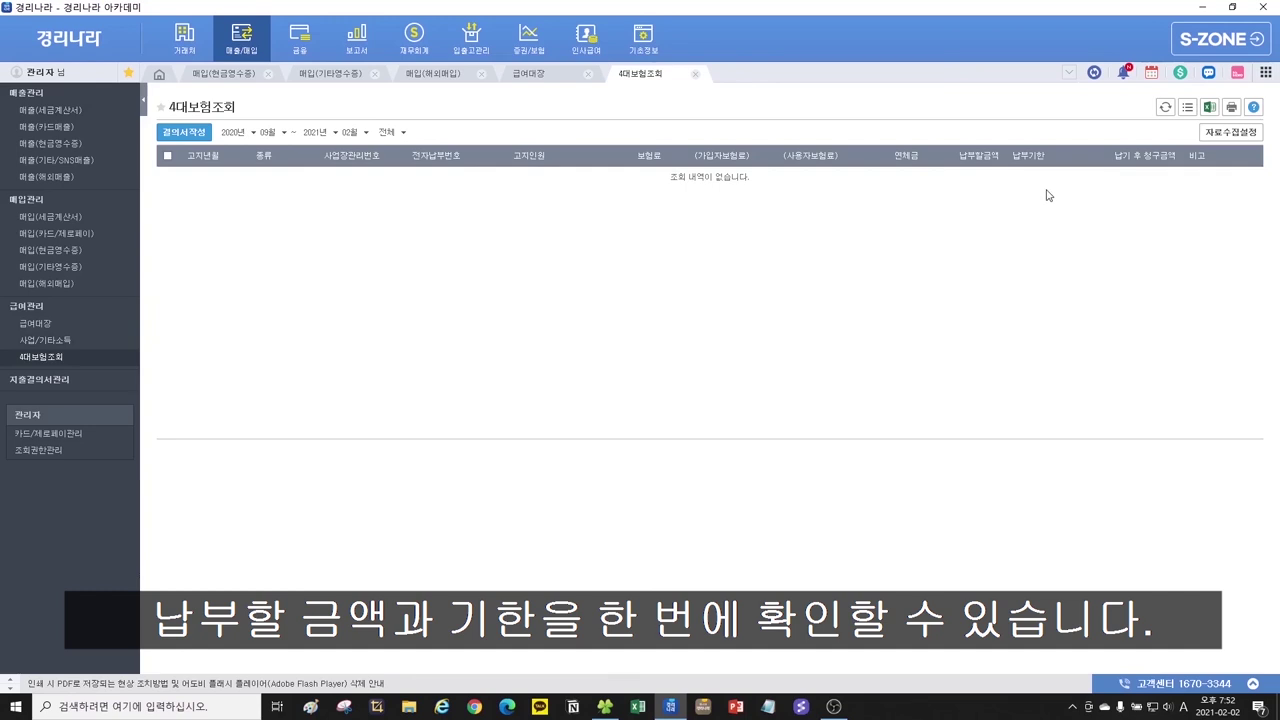
left_click(57, 382)
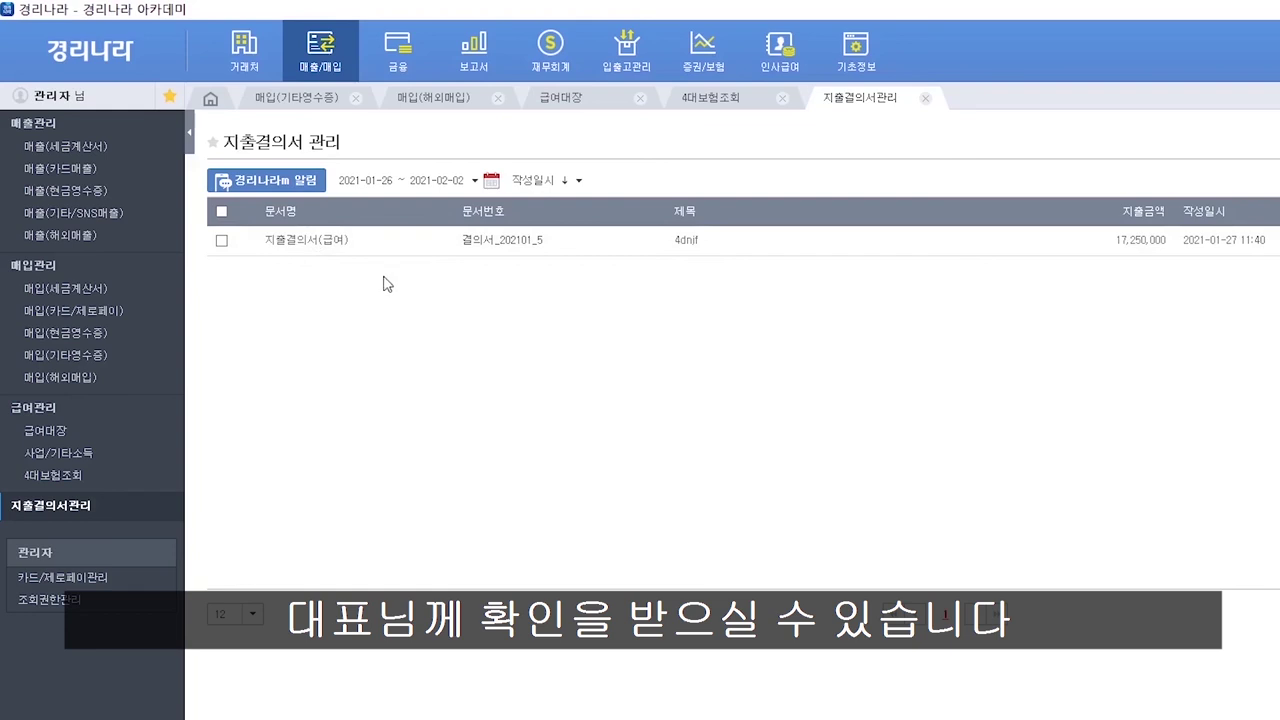
View the registered cards in 카드/제로페이관리 and look up the card limit (카드한도조회).
left_click(80, 584)
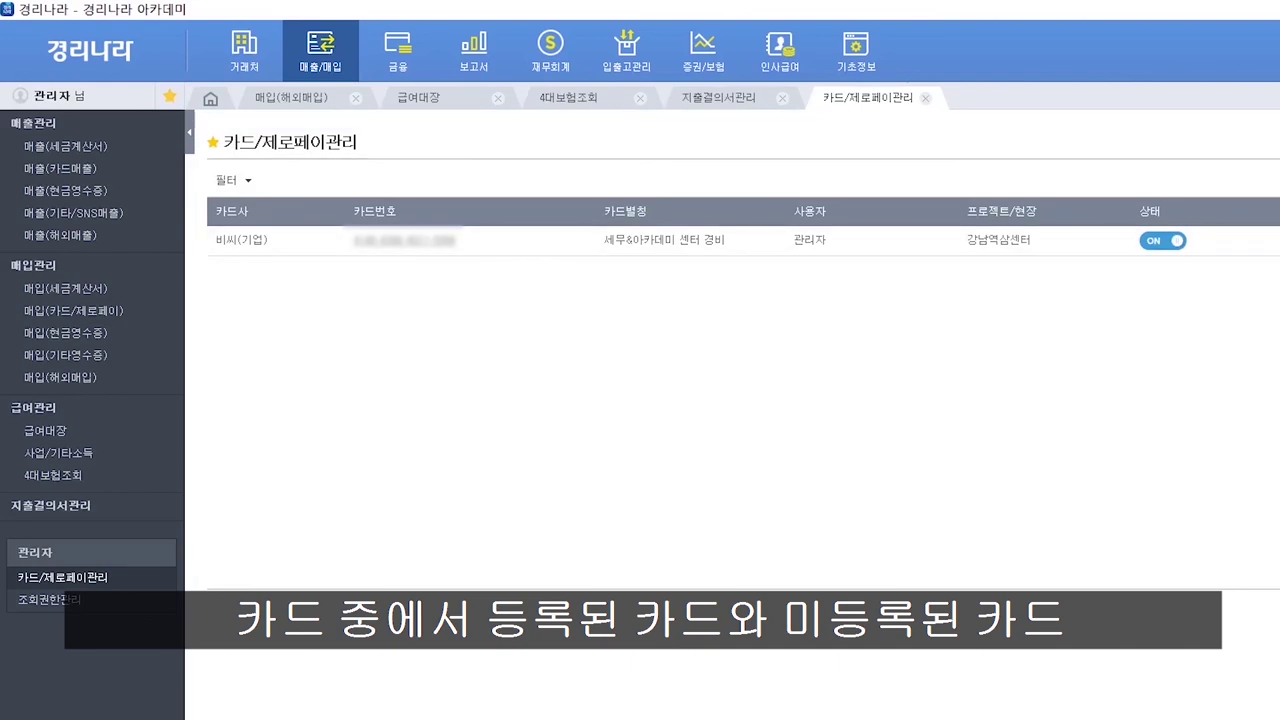
left_click(1150, 165)
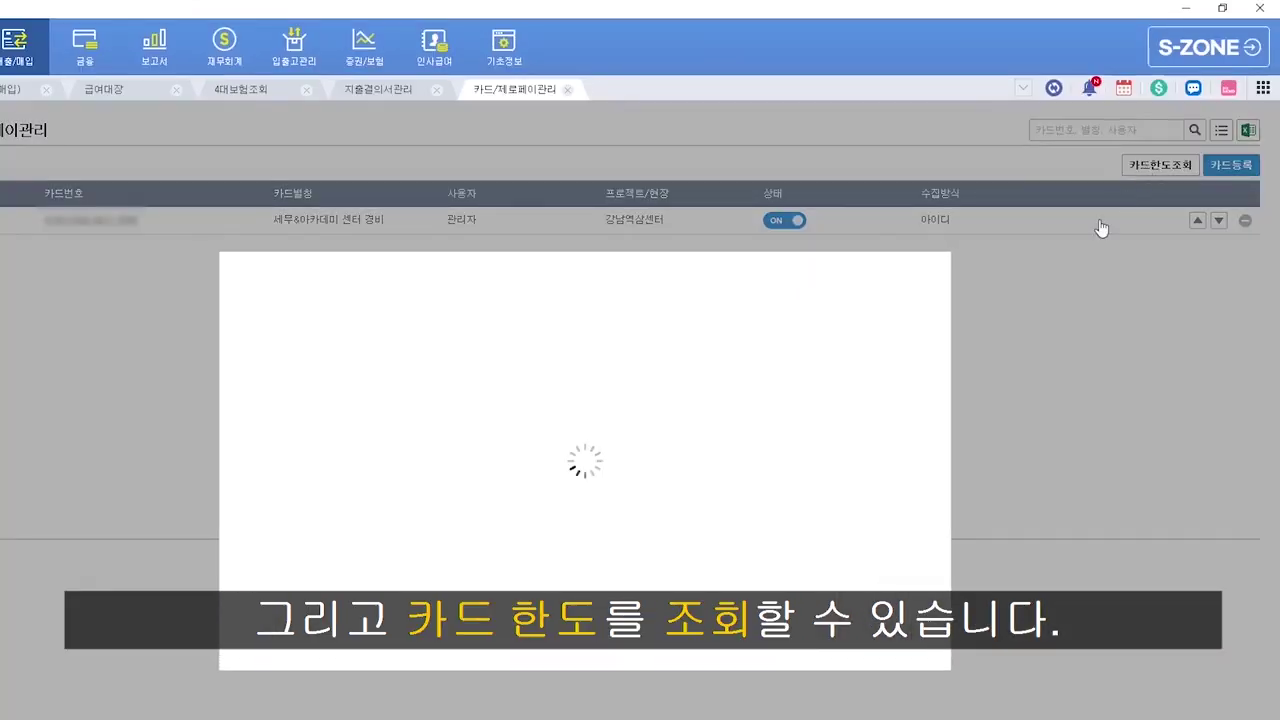
left_click(929, 273)
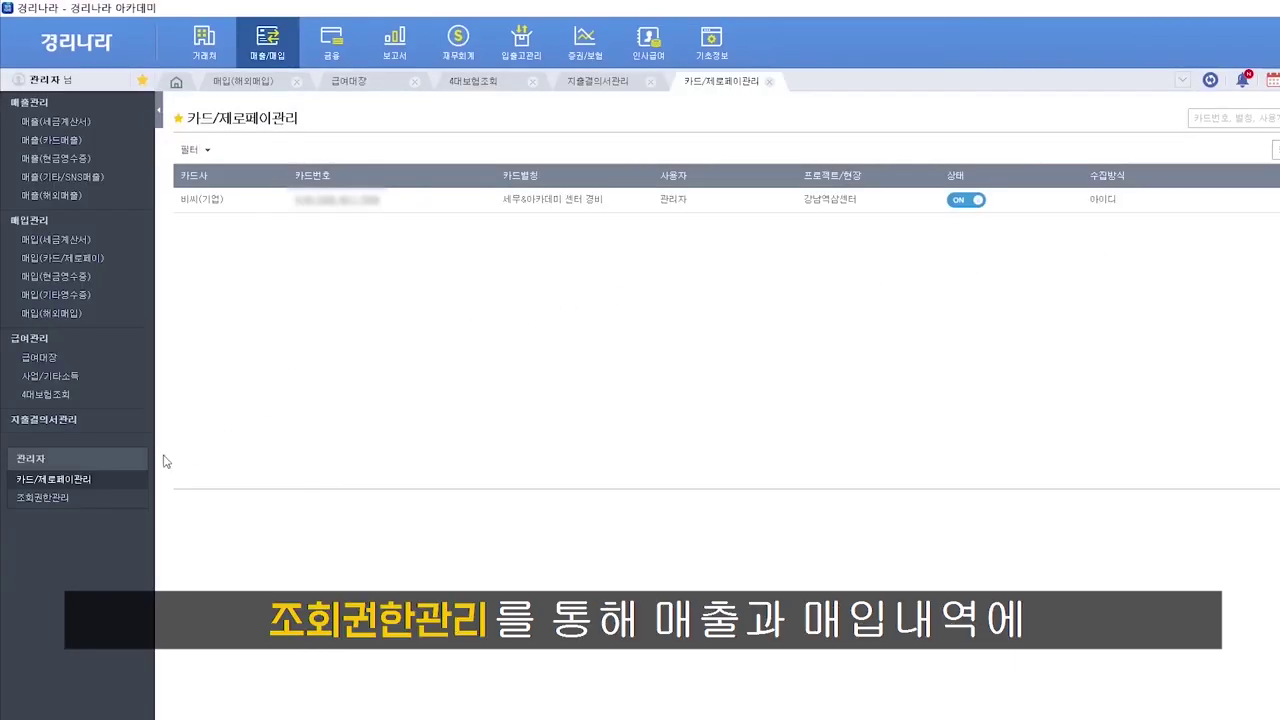
Expand the card purchase, 제로페이, 기타영수증 and 지출결의서 viewing permission settings in 조회권한관리.
left_click(48, 500)
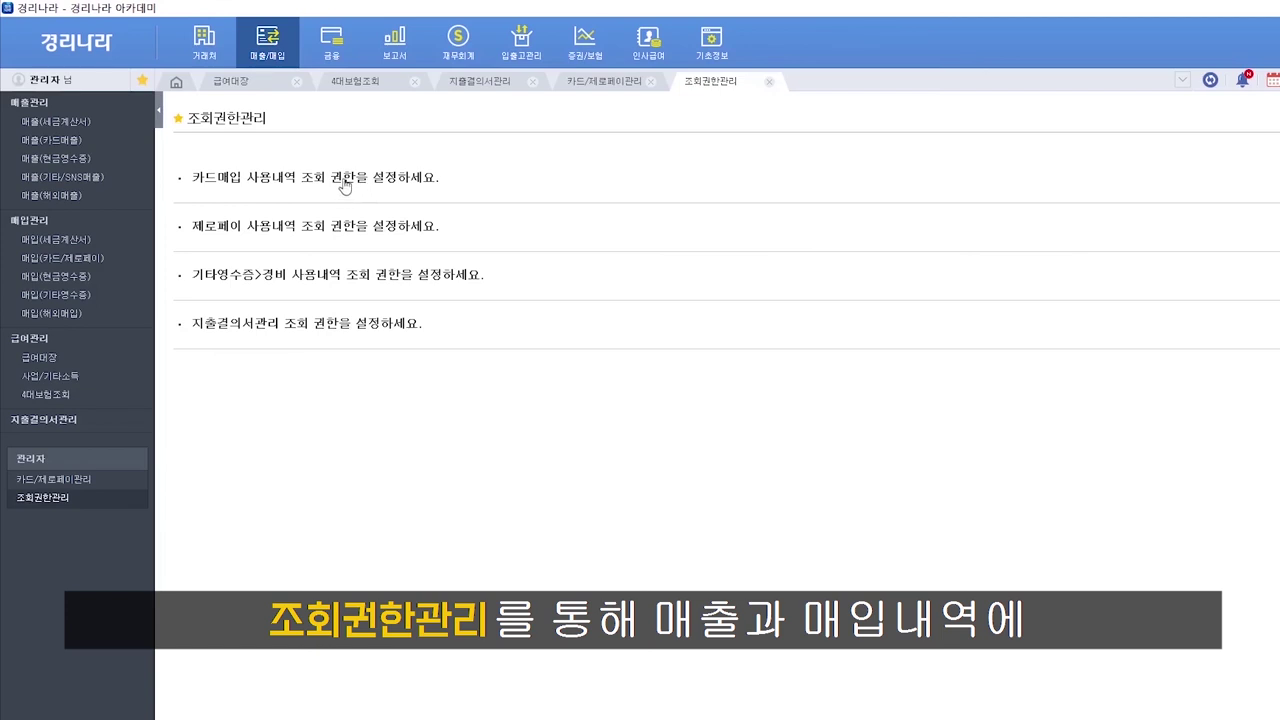
left_click(345, 184)
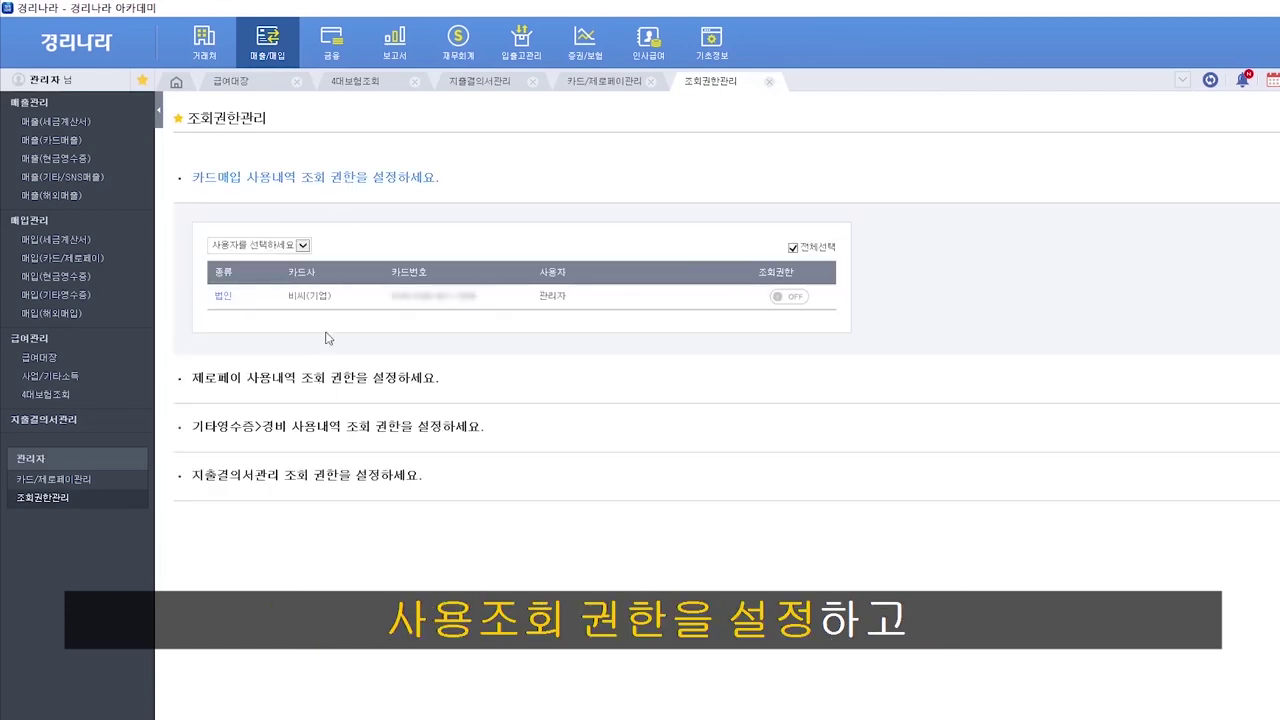
left_click(320, 379)
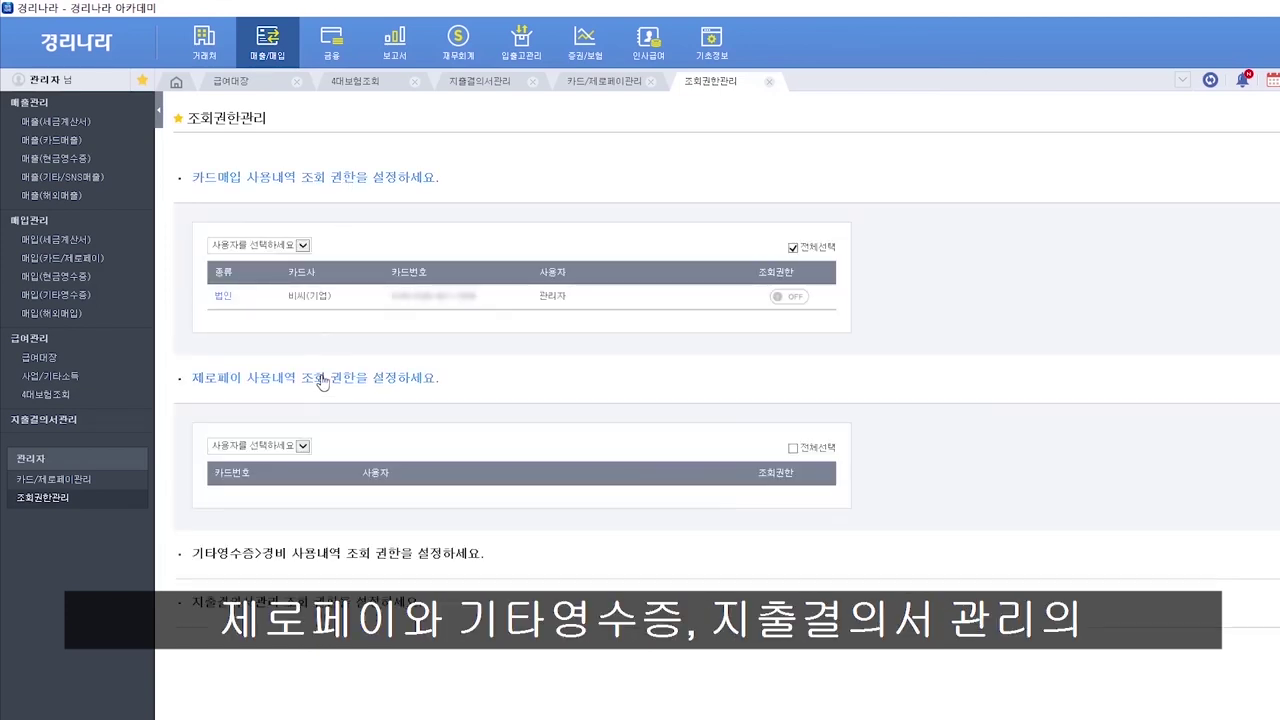
left_click(358, 553)
left_click(357, 652)
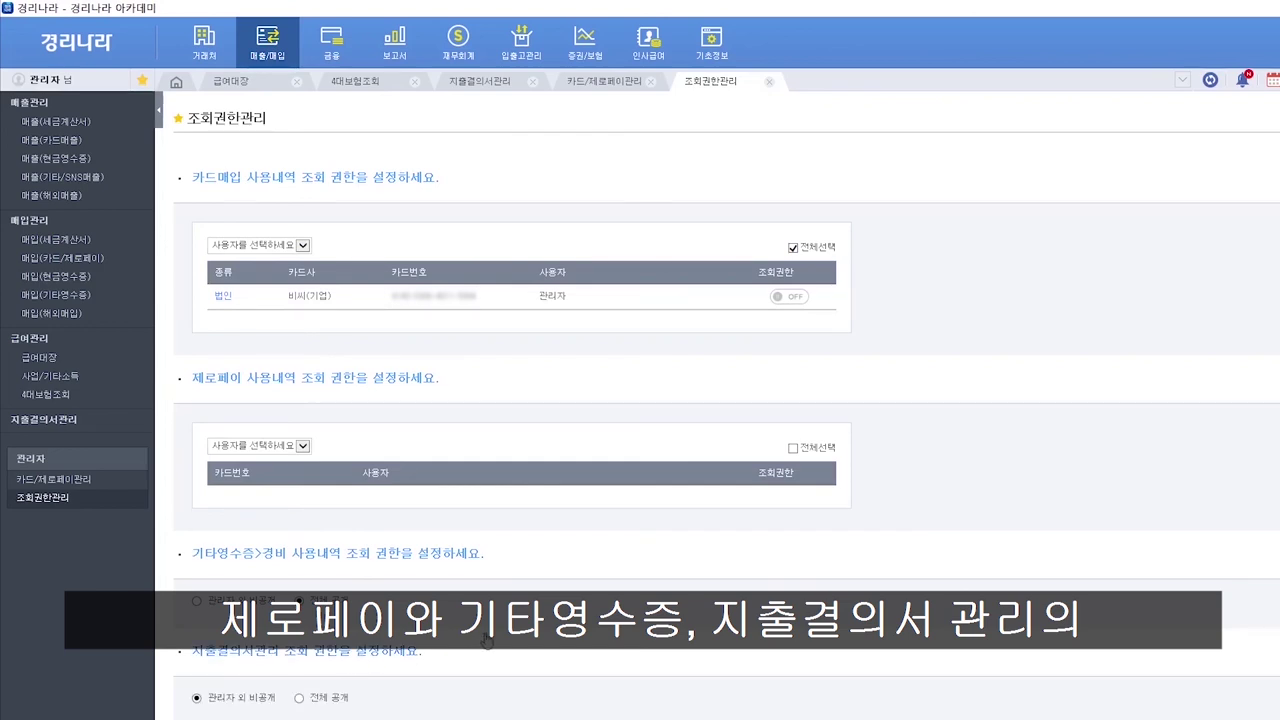